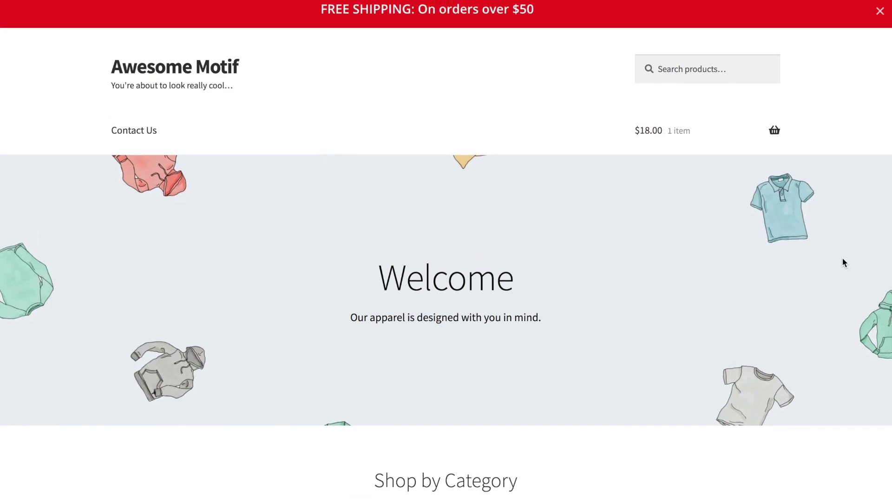
Step: Go to the Shipping section of the WooCommerce settings
scroll(843, 260, "down", 3)
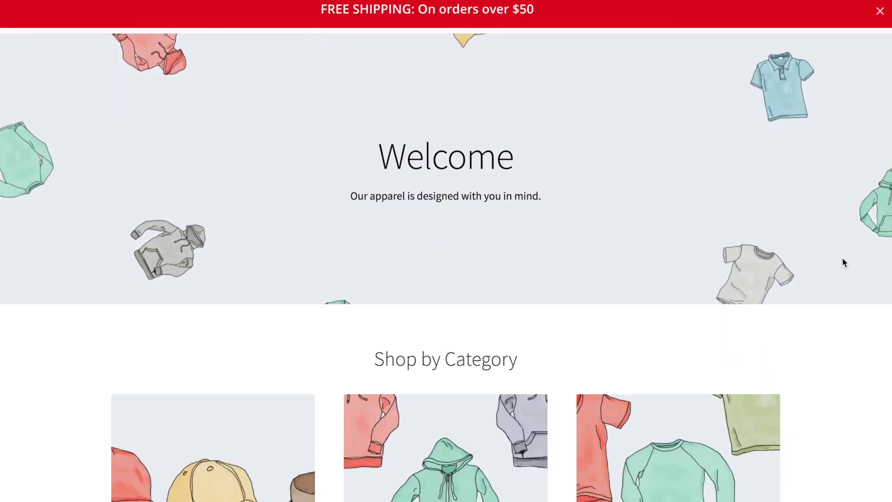
scroll(844, 263, "down", 3)
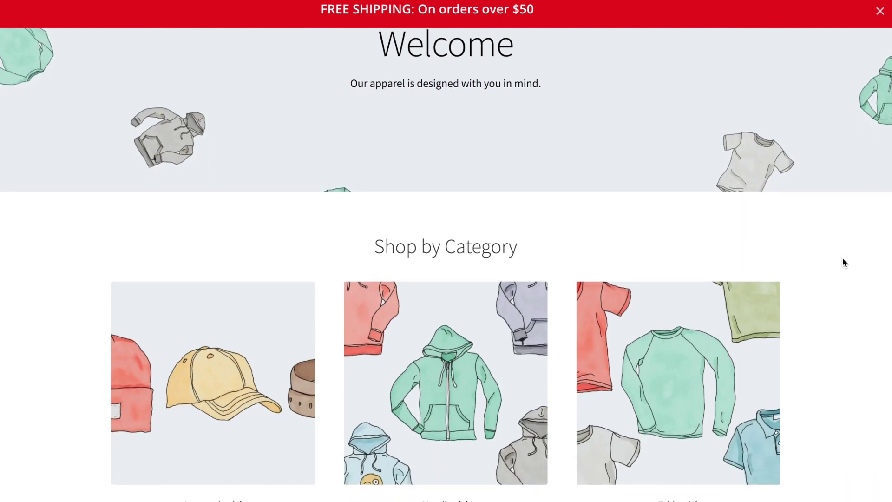
scroll(844, 262, "down", 5)
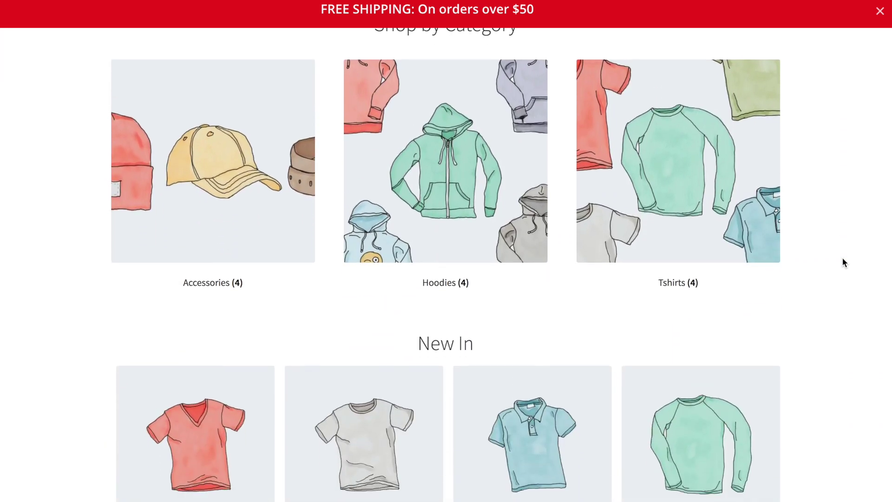
scroll(844, 263, "down", 4)
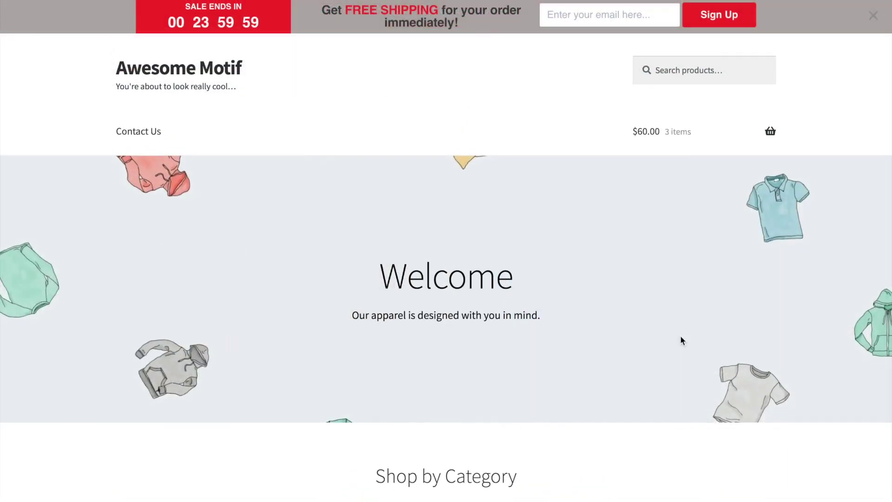
scroll(680, 337, "down", 3)
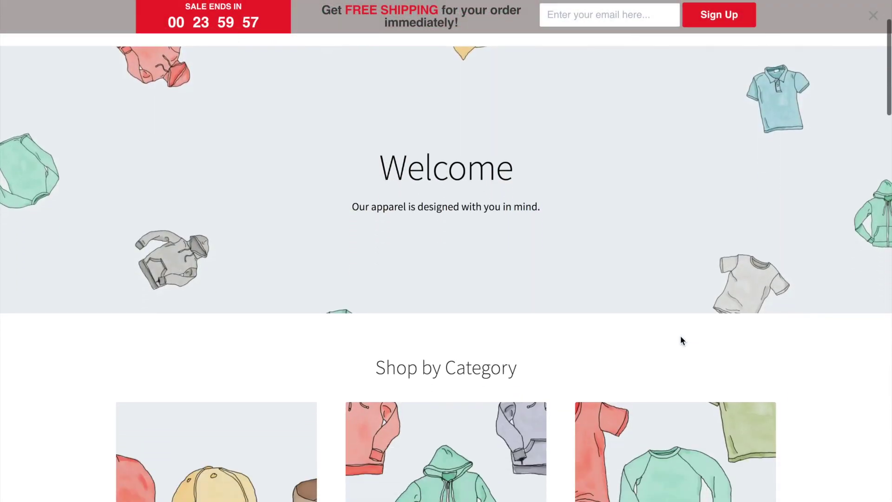
scroll(681, 340, "down", 2)
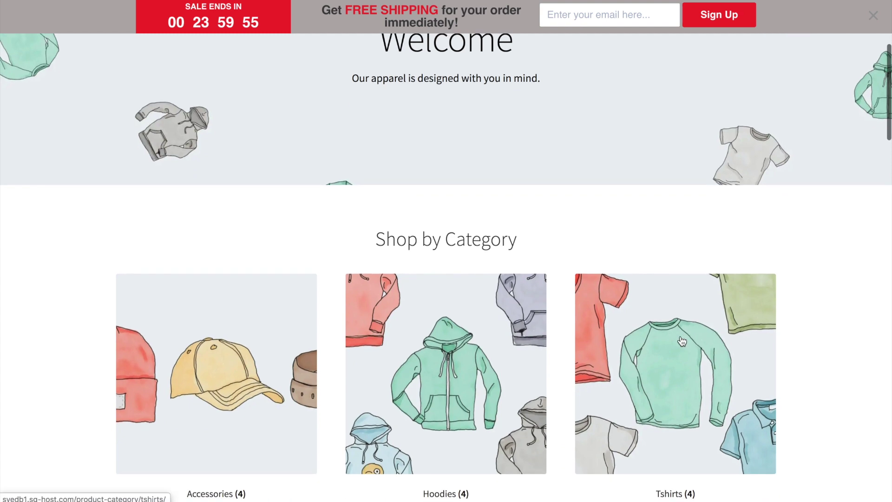
scroll(681, 341, "down", 1)
scroll(681, 341, "down", 2)
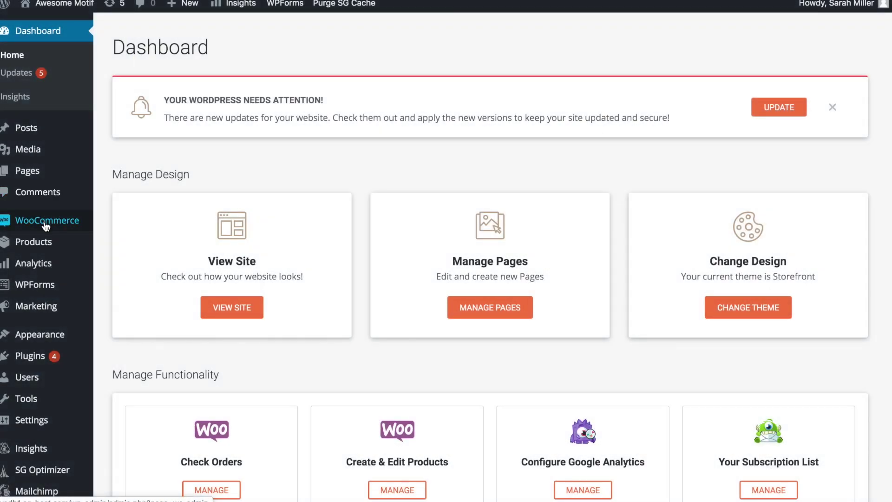
mouse_move(66, 226)
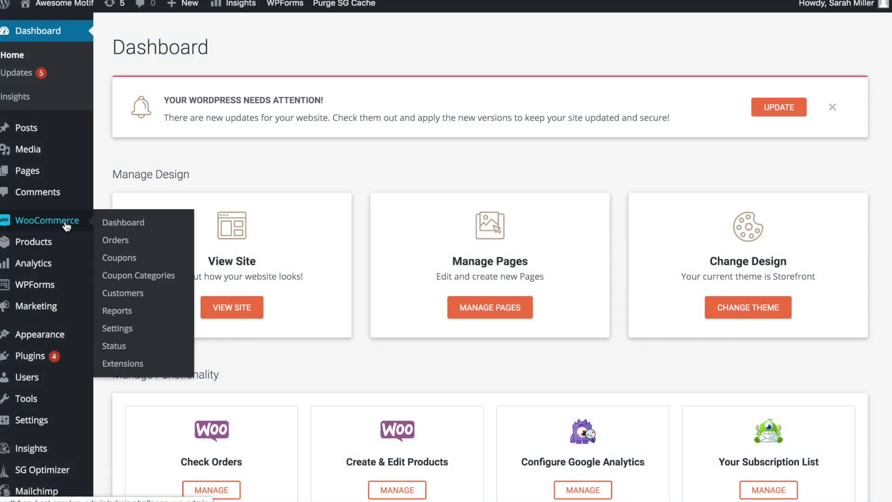
left_click(117, 328)
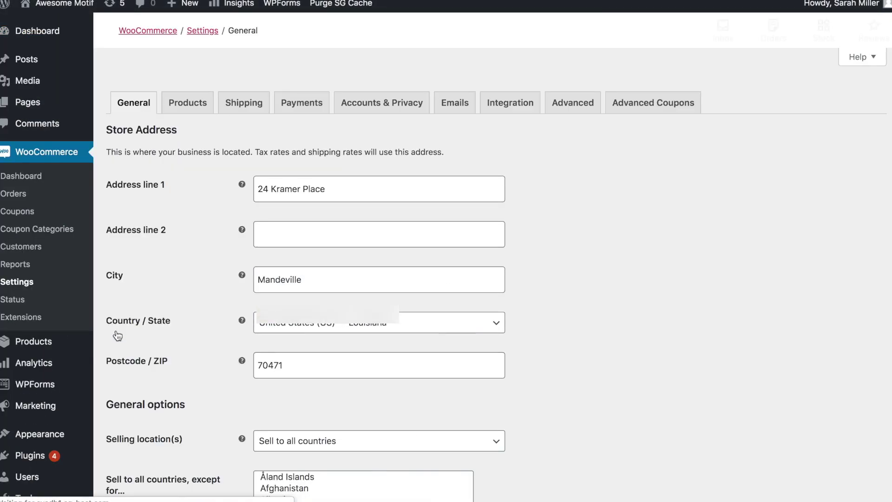
left_click(239, 111)
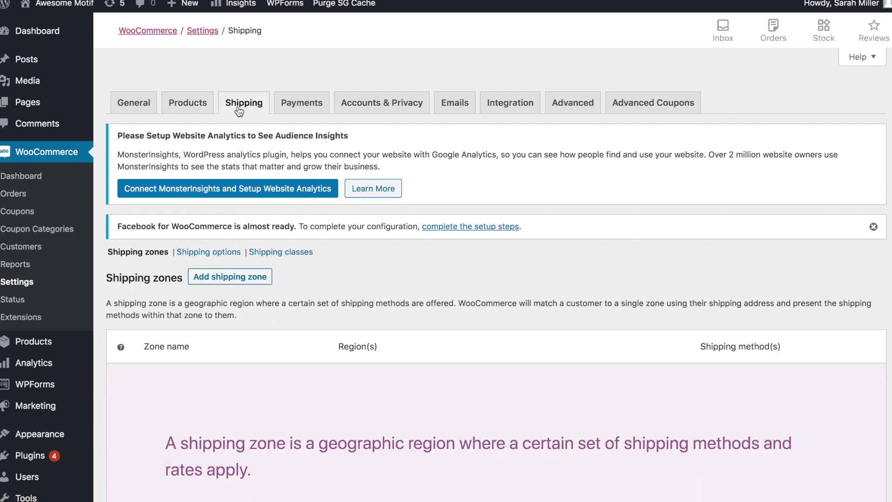
Step: Create a shipping zone named USA covering United States (US) and begin adding a method
left_click(236, 277)
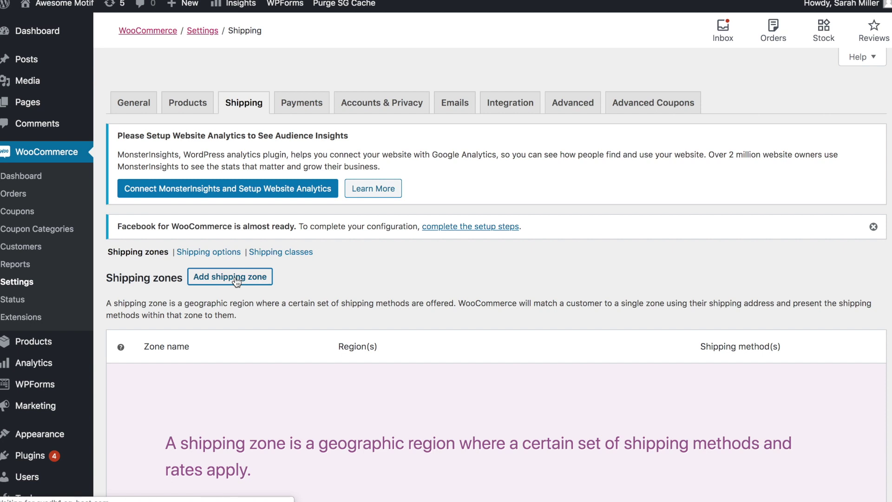
left_click(295, 315)
type("USA")
left_click(258, 364)
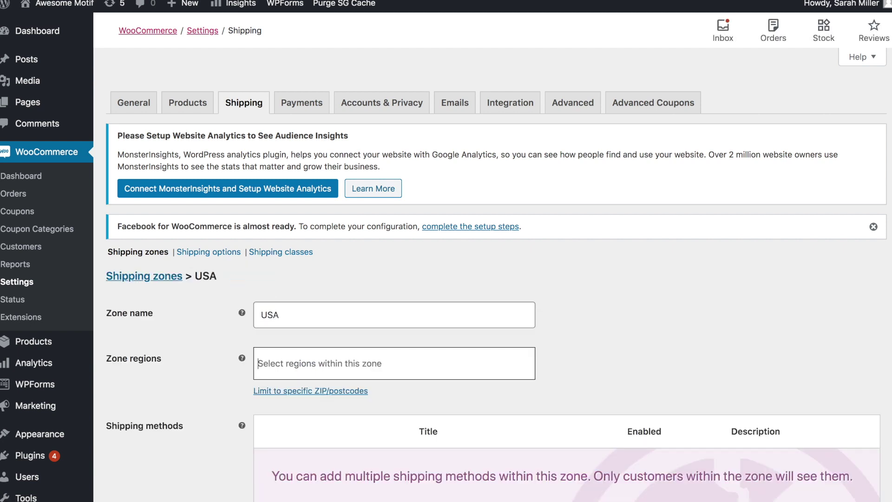
type("United")
left_click(293, 434)
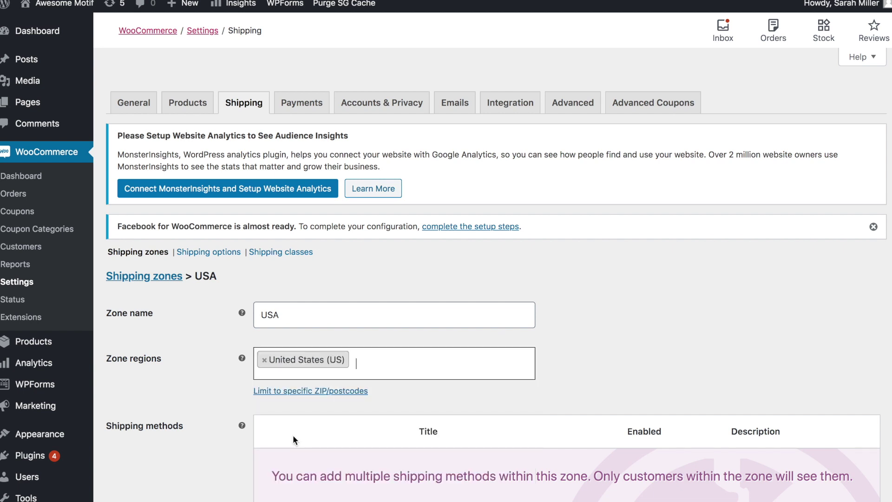
scroll(361, 435, "down", 5)
left_click(297, 378)
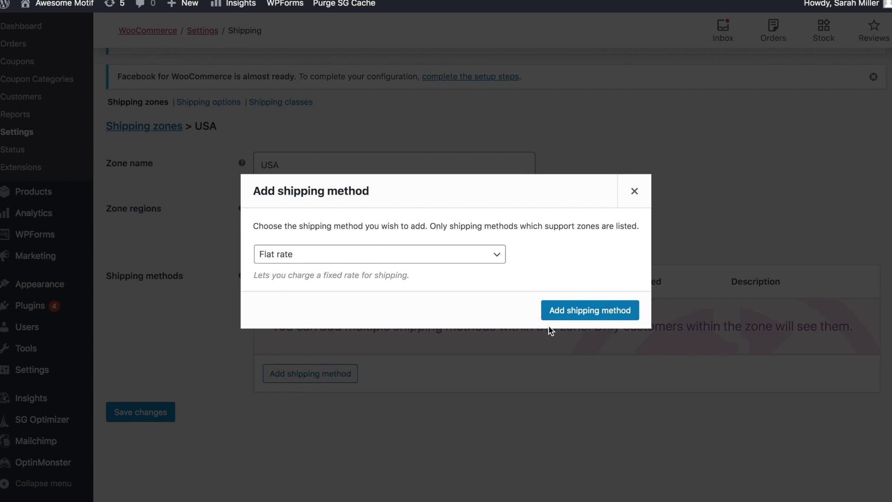
Step: Add Flat rate to the USA zone with a cost of 5
left_click(555, 316)
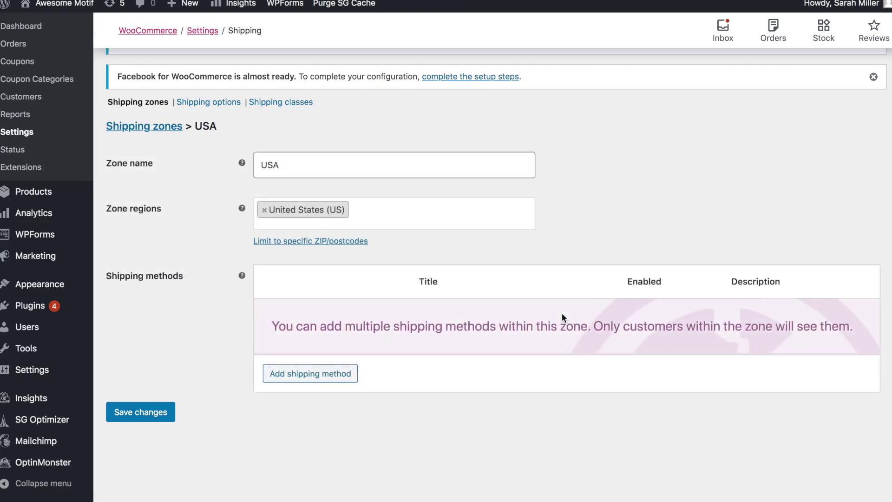
left_click(298, 337)
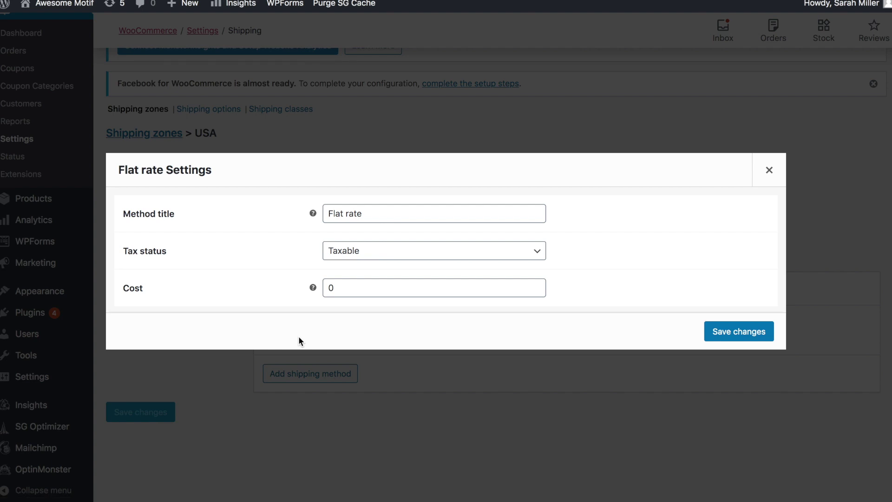
double_click(355, 284)
mouse_move(314, 286)
type("5")
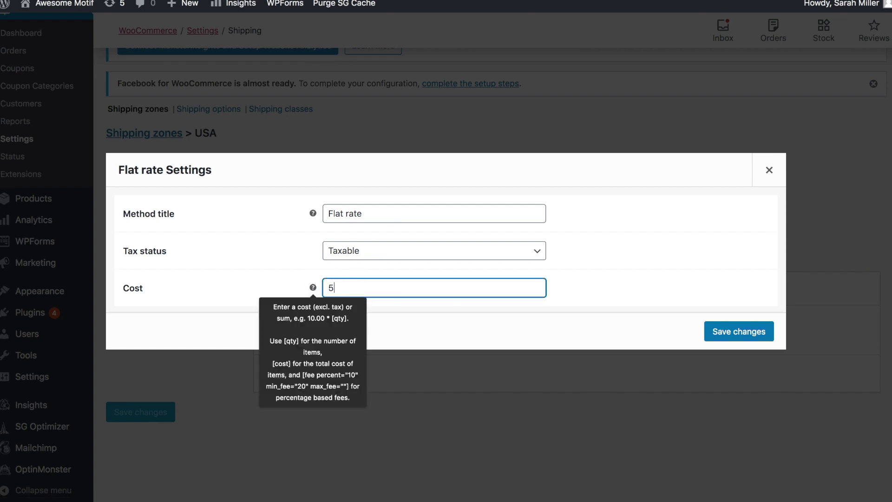
left_click(613, 292)
left_click(726, 332)
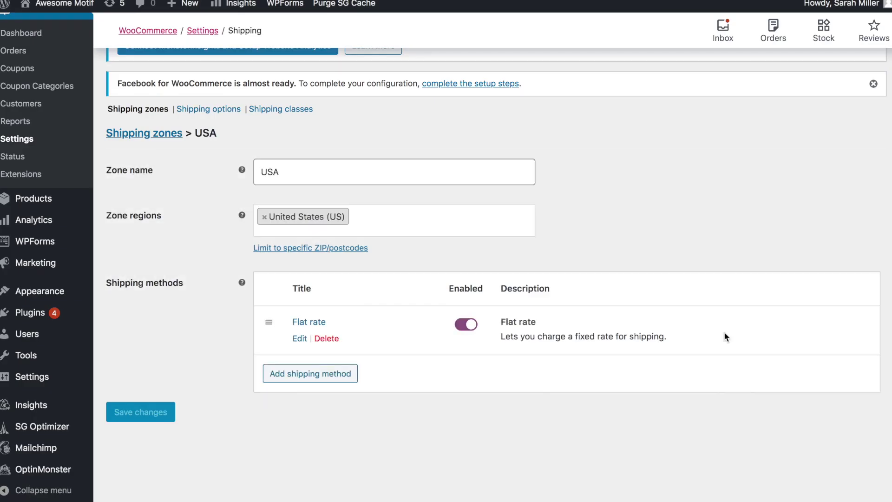
Step: Add Free shipping as a second method in the USA zone
left_click(328, 382)
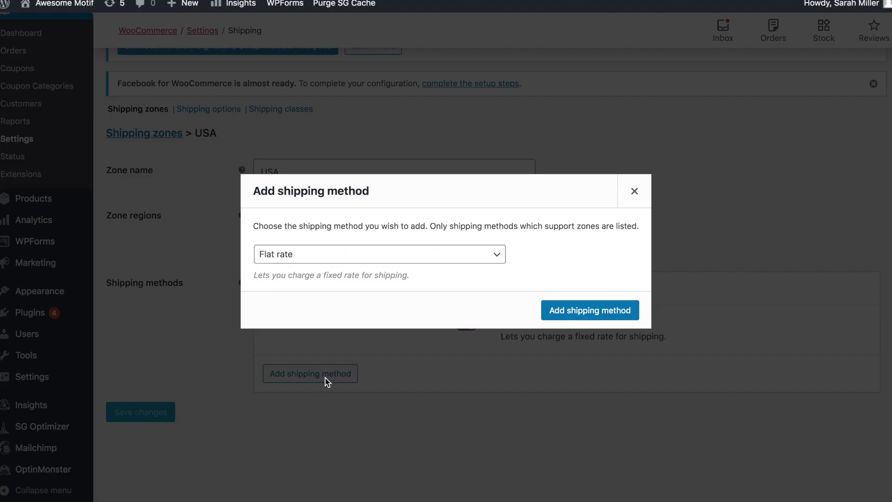
left_click(330, 255)
left_click(328, 263)
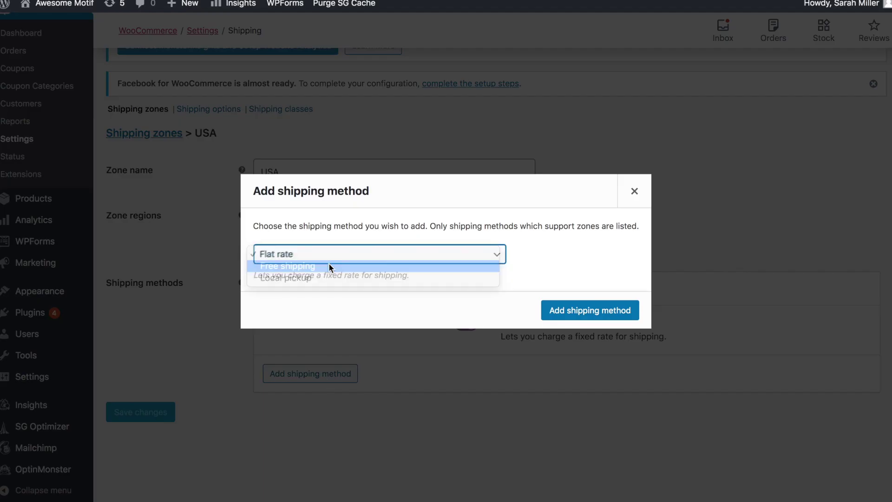
left_click(551, 315)
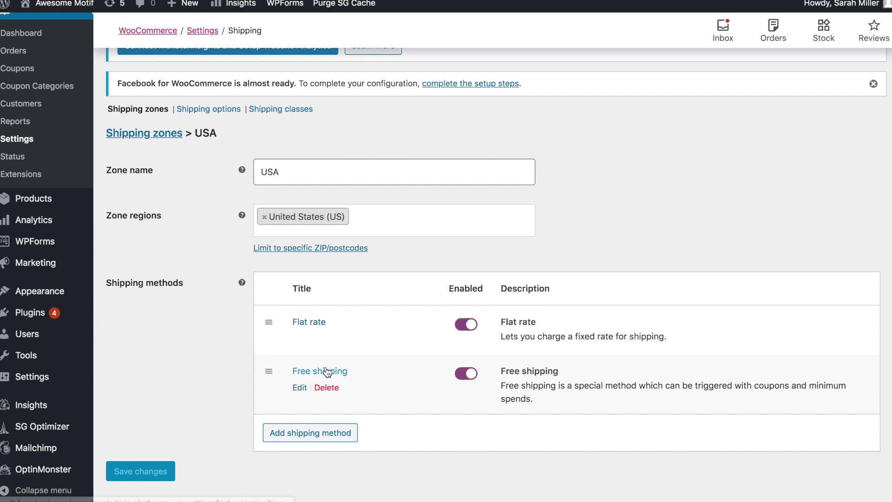
Step: Make Free shipping require a minimum order amount of 50 or a coupon
left_click(299, 388)
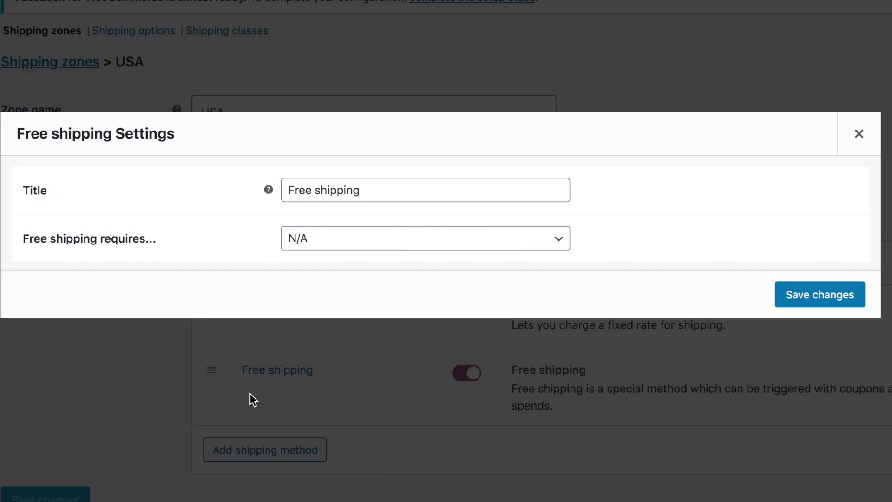
left_click(342, 247)
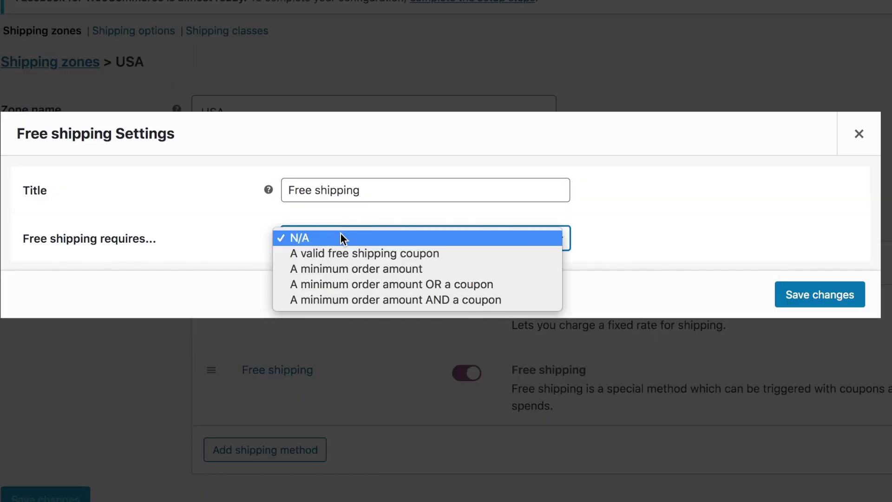
left_click(343, 285)
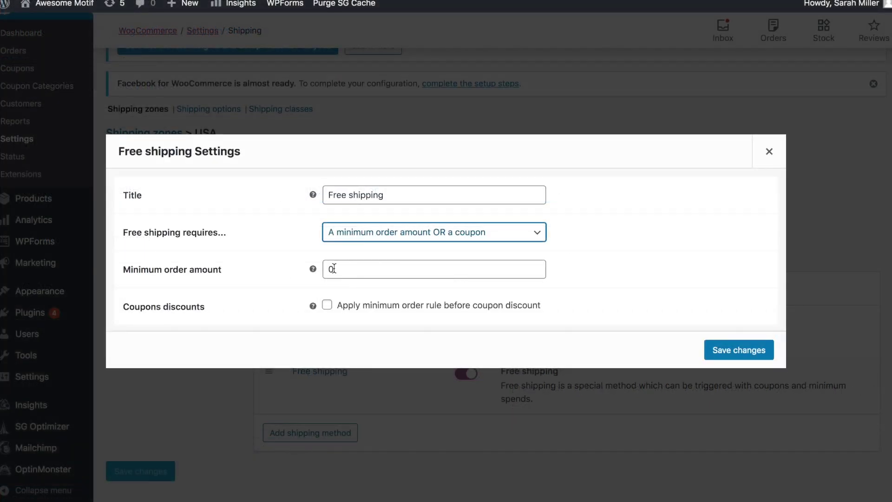
left_click(333, 269)
type("5")
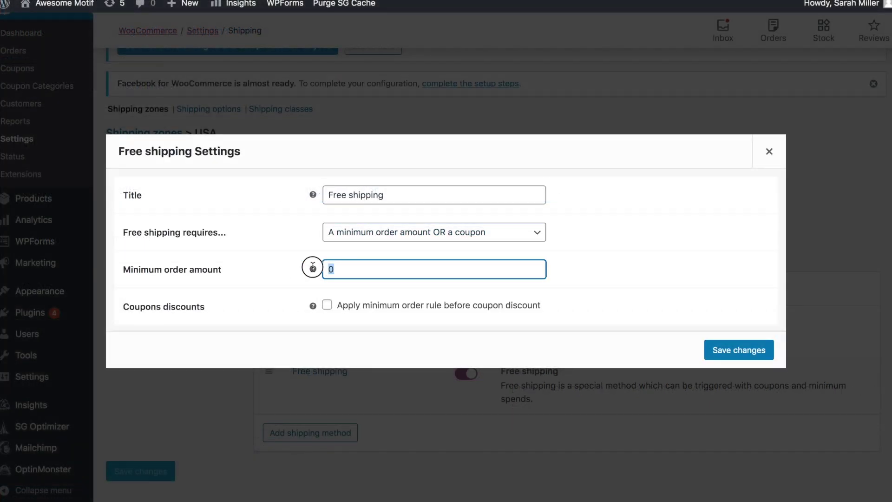
mouse_move(312, 269)
left_click(622, 278)
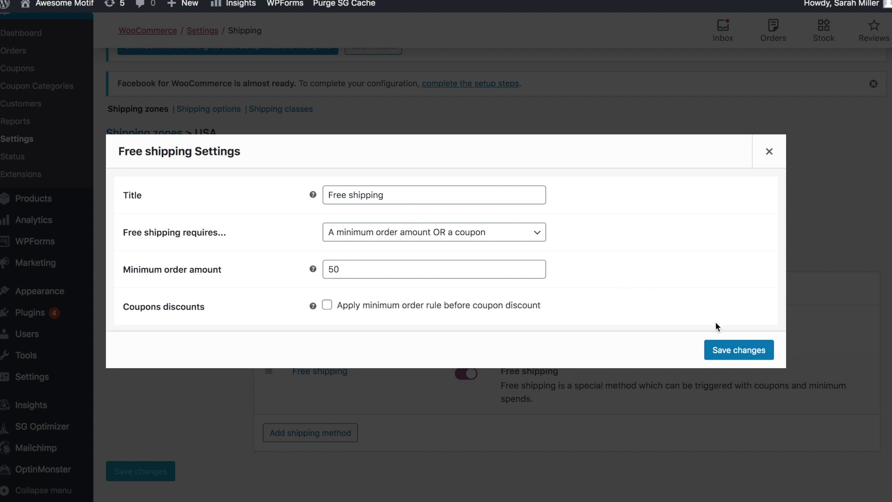
left_click(714, 351)
mouse_move(715, 354)
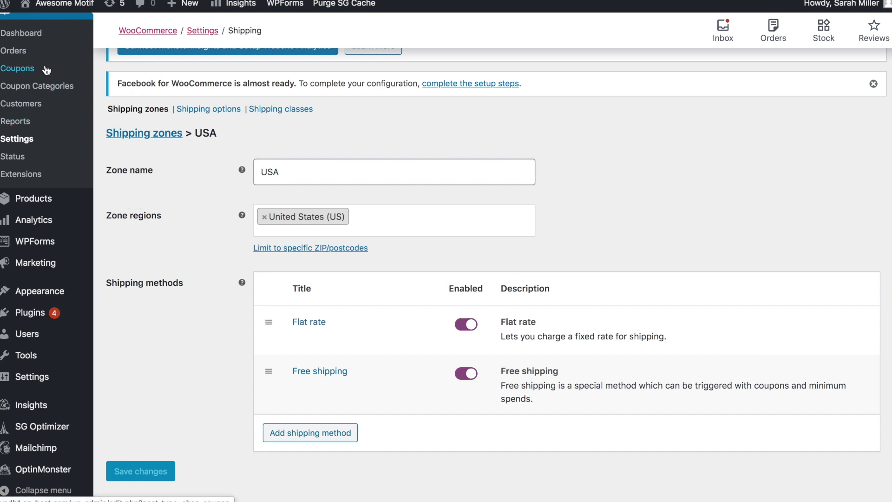
Step: Create a new coupon with code freeshipping4u that allows free shipping
left_click(27, 70)
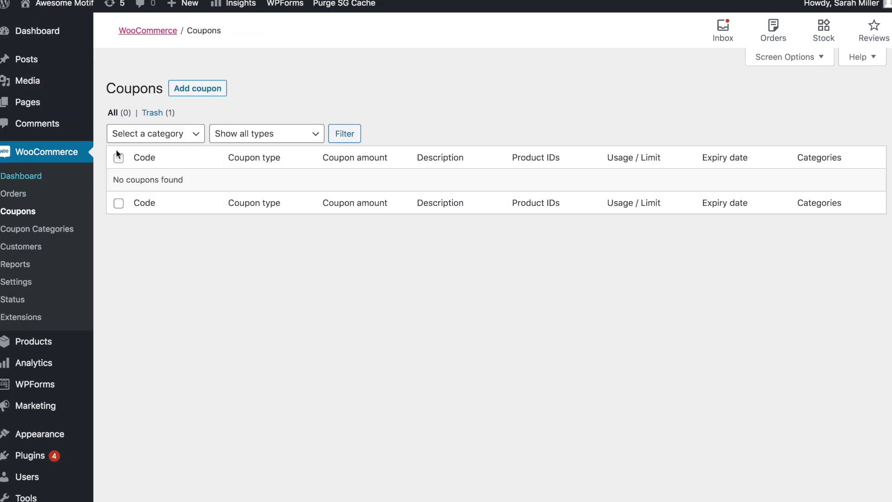
left_click(205, 92)
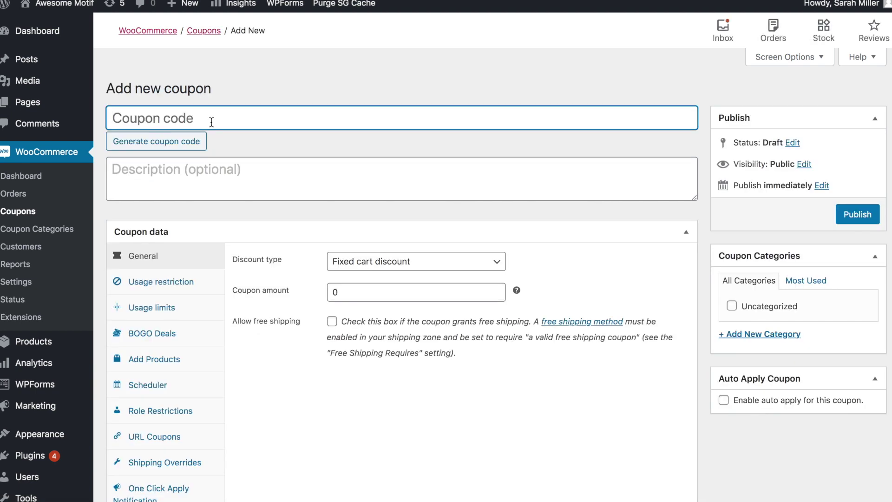
type("freeshipping4u")
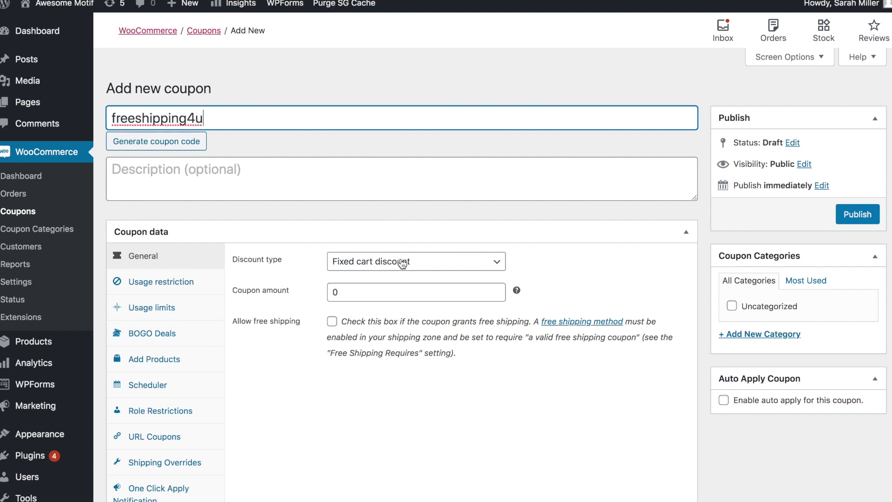
left_click(332, 323)
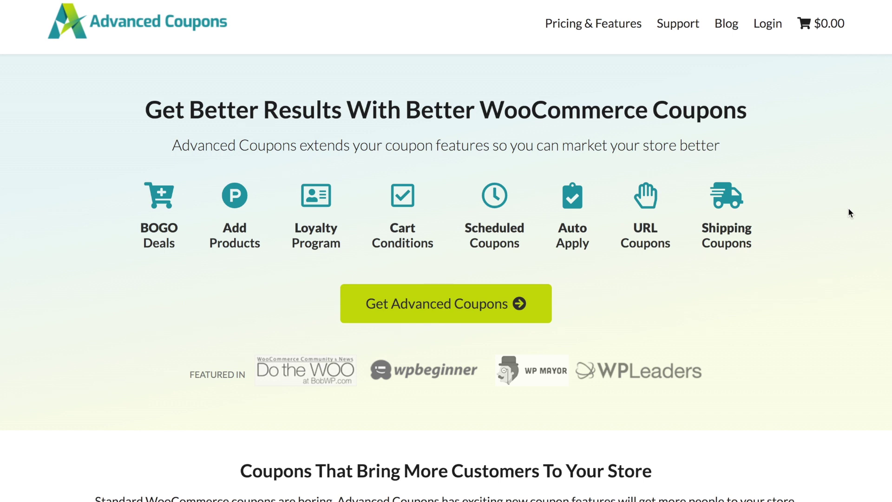
Step: Open the Advanced Coupons pricing page and browse the Single Site and Unlimited Sites plans
left_click(464, 312)
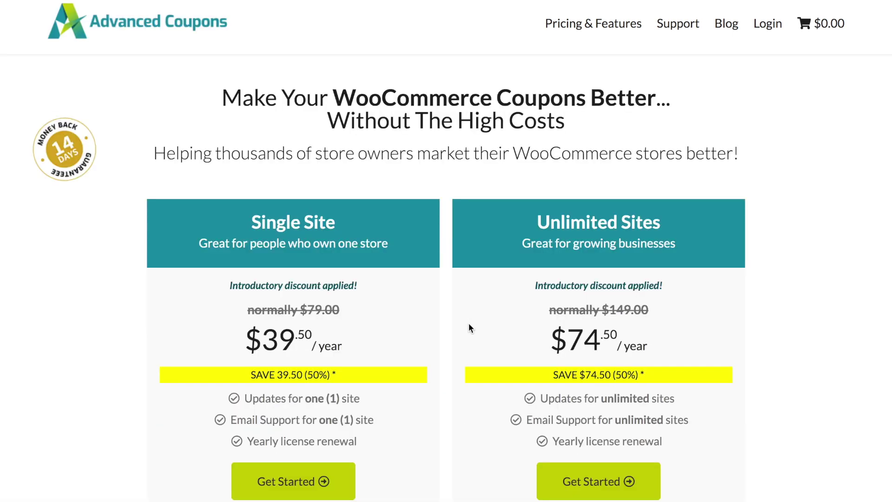
scroll(468, 325, "down", 1)
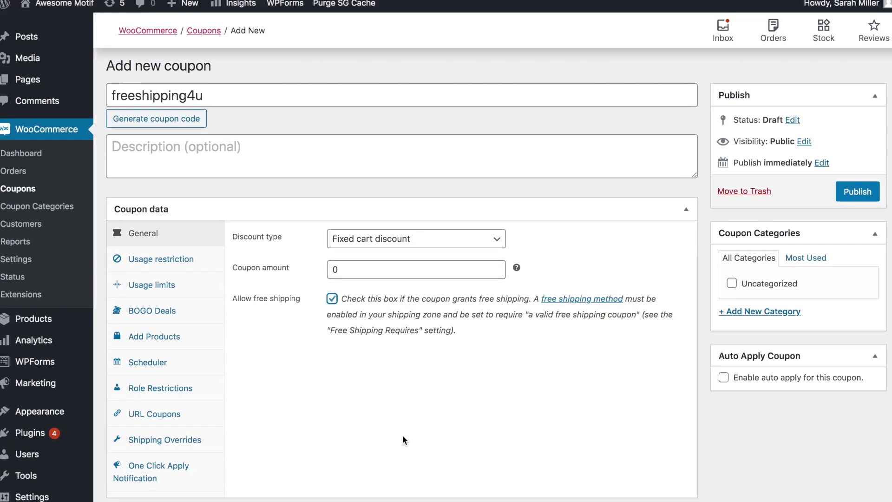
scroll(402, 440, "down", 2)
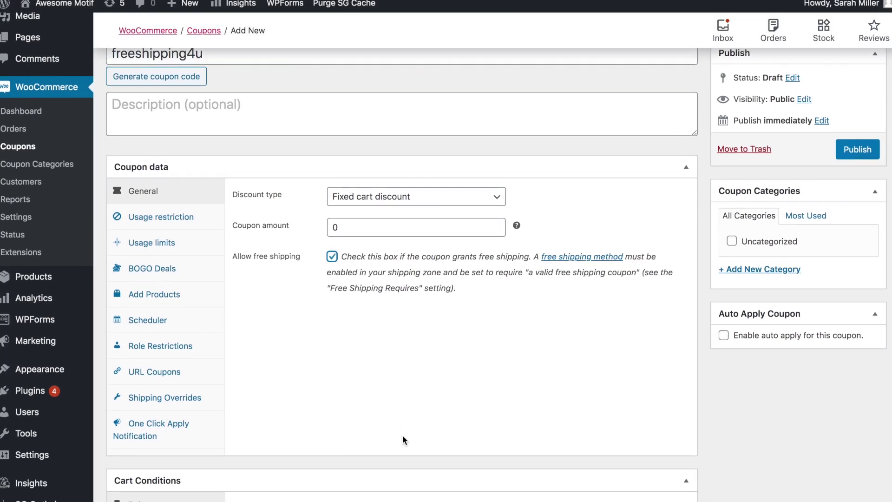
Step: Add a USA Flat rate shipping override with a fixed discount of 5
left_click(197, 396)
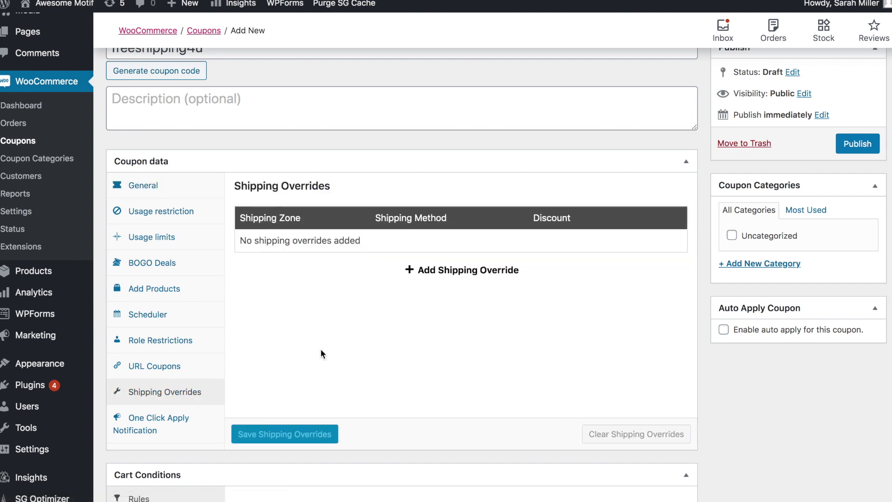
left_click(414, 274)
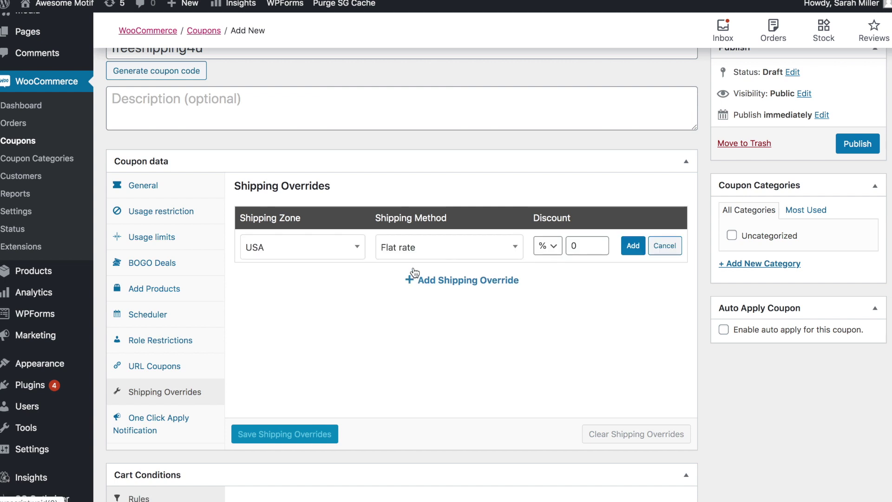
left_click(558, 252)
left_click(560, 259)
left_click(577, 246)
left_click_drag(577, 247, 566, 247)
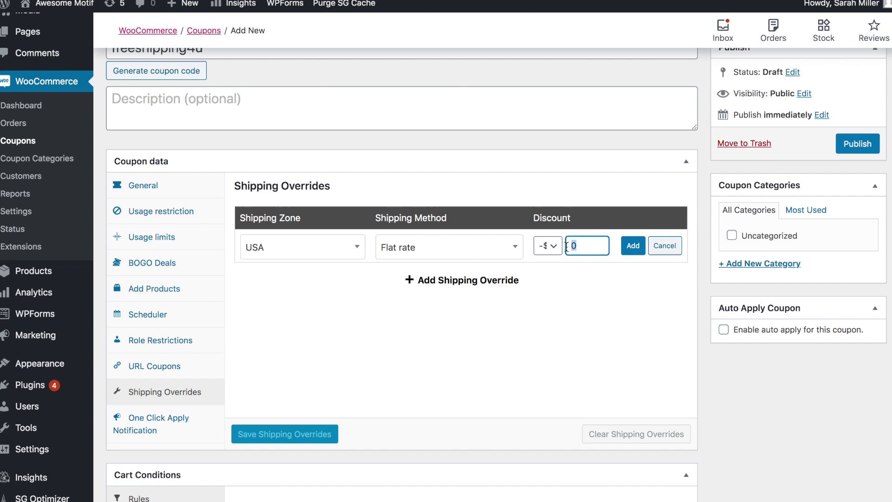
left_click(637, 246)
Step: Save the shipping overrides and update the coupon to publish it
left_click(320, 430)
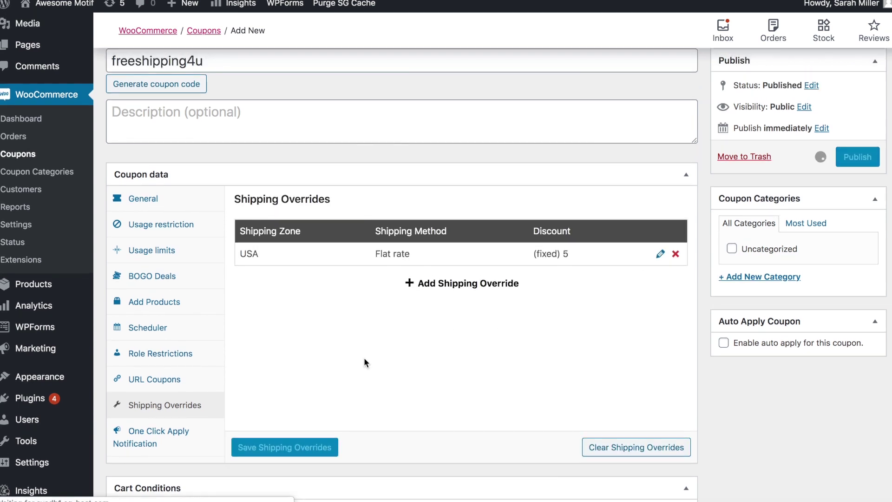
scroll(498, 342, "down", 5)
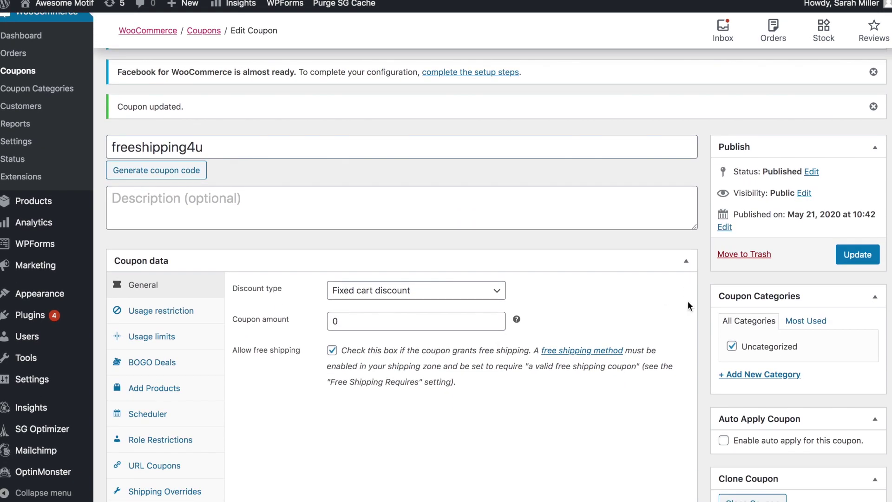
left_click(842, 256)
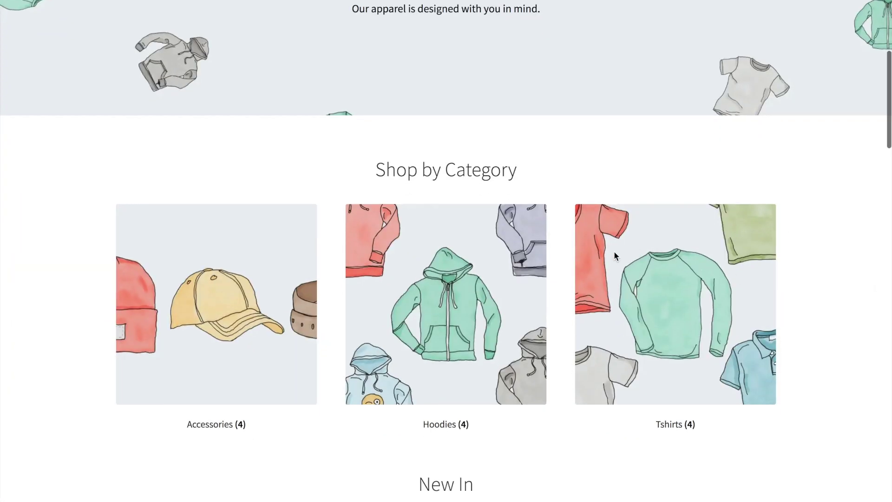
Step: Add Hoodie with Logo from the Hoodies category to the cart and view the cart
scroll(613, 255, "down", 1)
left_click(443, 298)
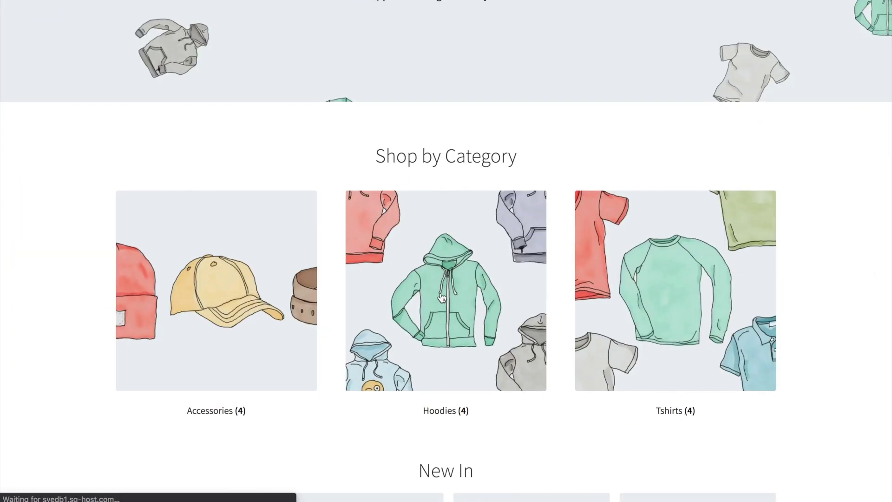
scroll(434, 302, "down", 3)
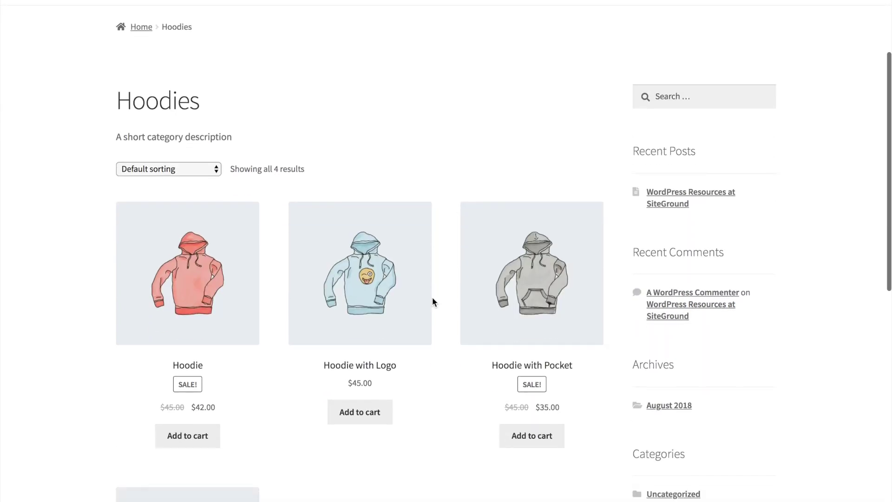
left_click(359, 412)
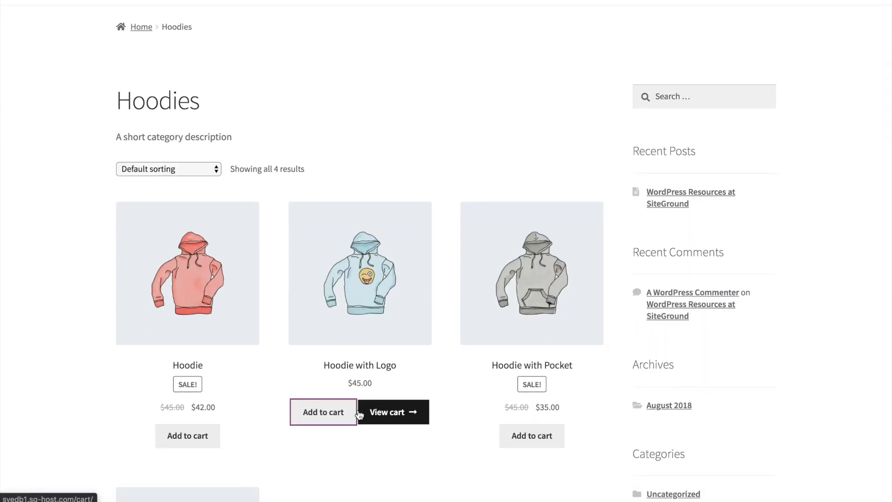
left_click(385, 414)
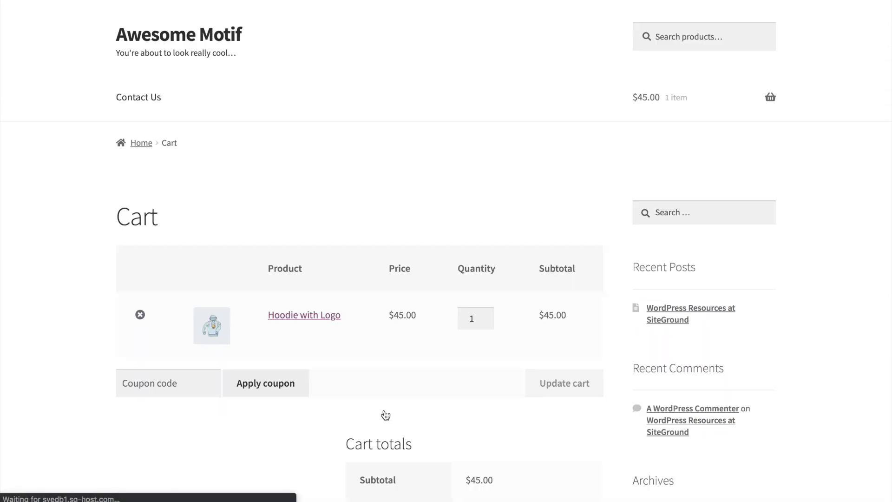
Step: Apply coupon freeshipping4u, select Flat rate shipping, and proceed to checkout
left_click(193, 386)
type("fr")
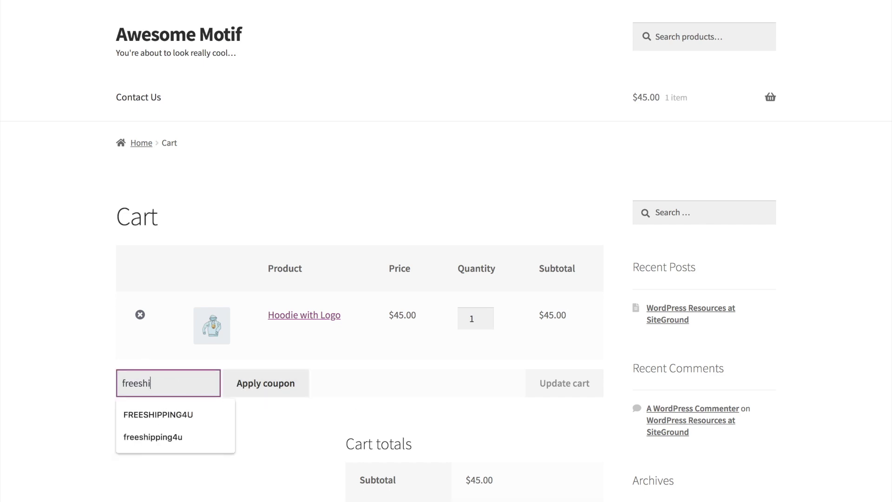
type("eeshi")
left_click(177, 436)
left_click(256, 394)
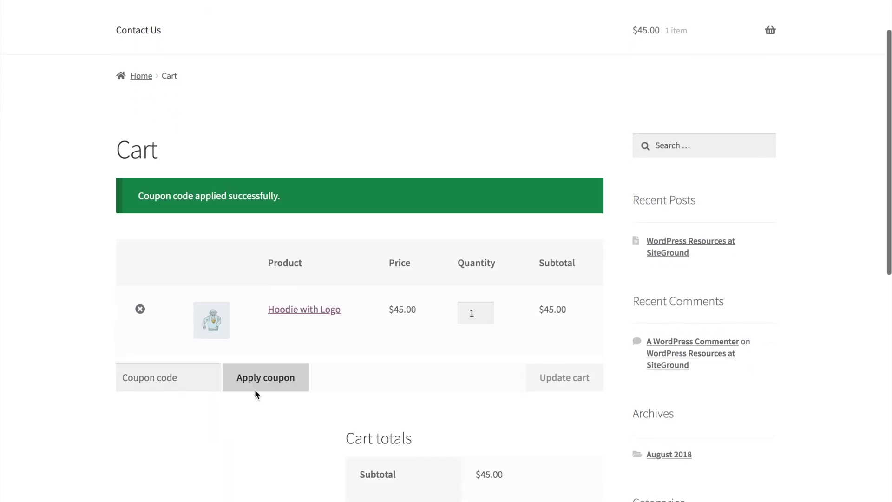
scroll(286, 410, "down", 3)
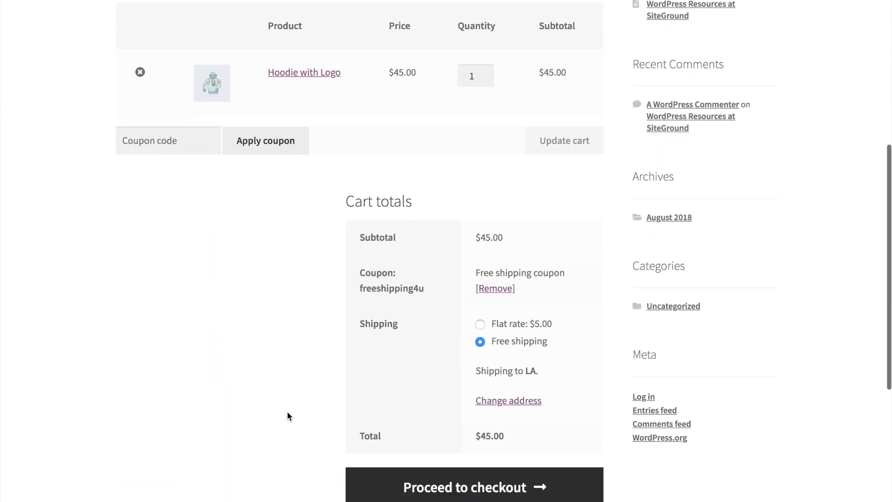
left_click(480, 325)
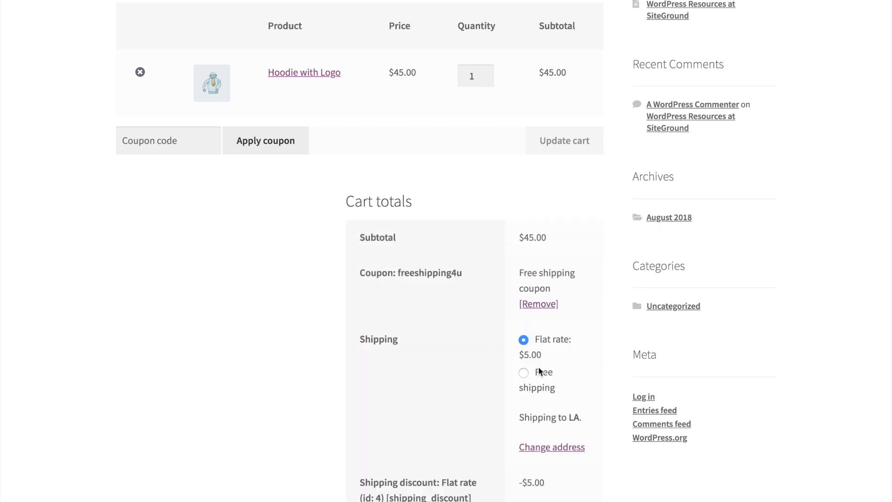
scroll(567, 393, "down", 3)
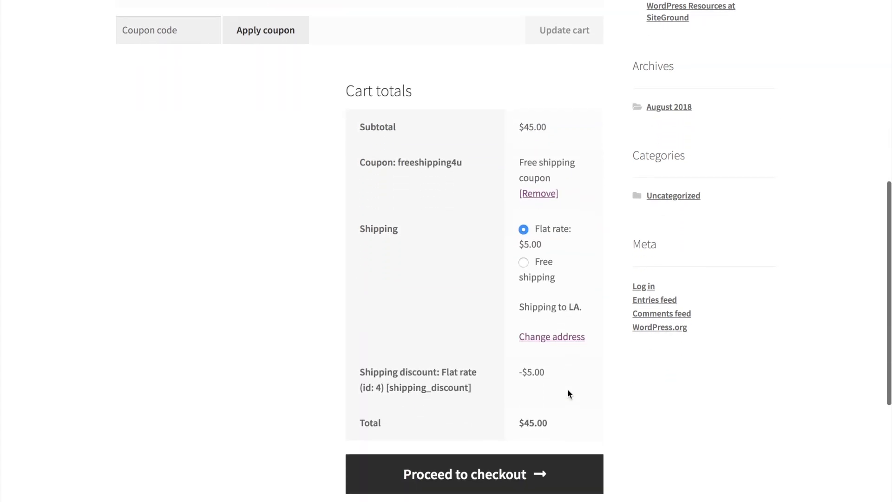
left_click(532, 475)
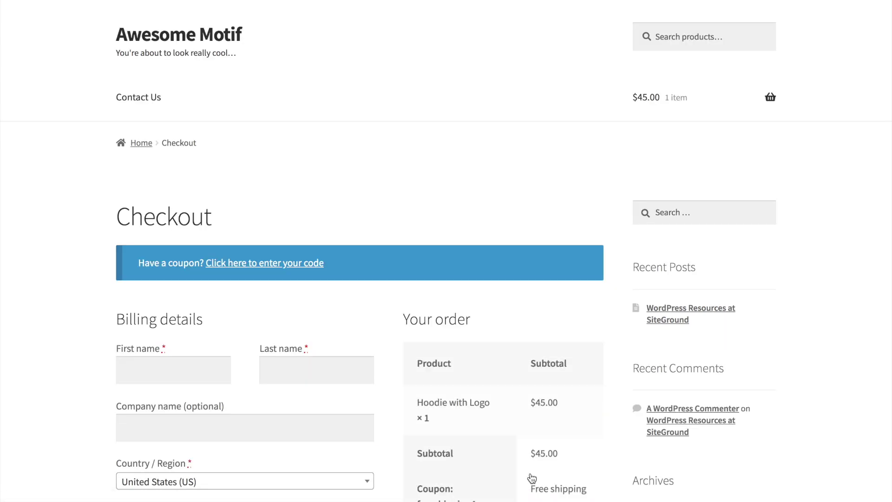
scroll(532, 478, "down", 6)
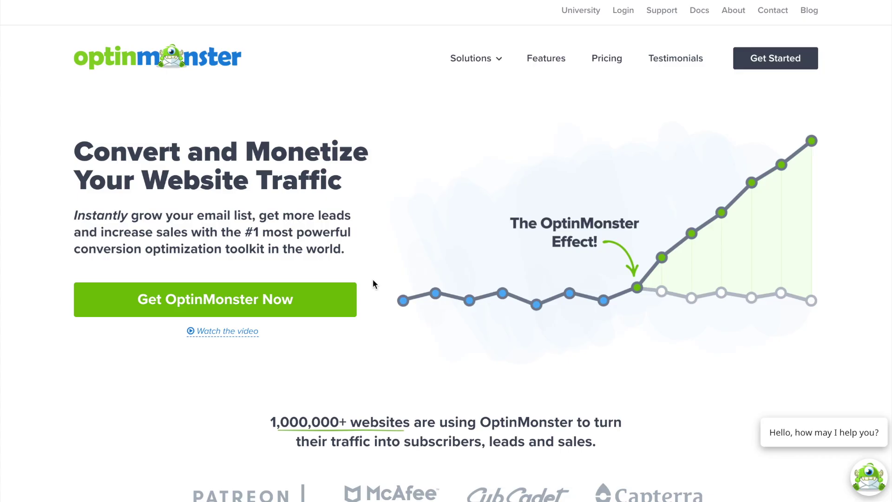
Step: View OptinMonster's pricing plans: Basic, Plus, Pro and Growth
left_click(327, 301)
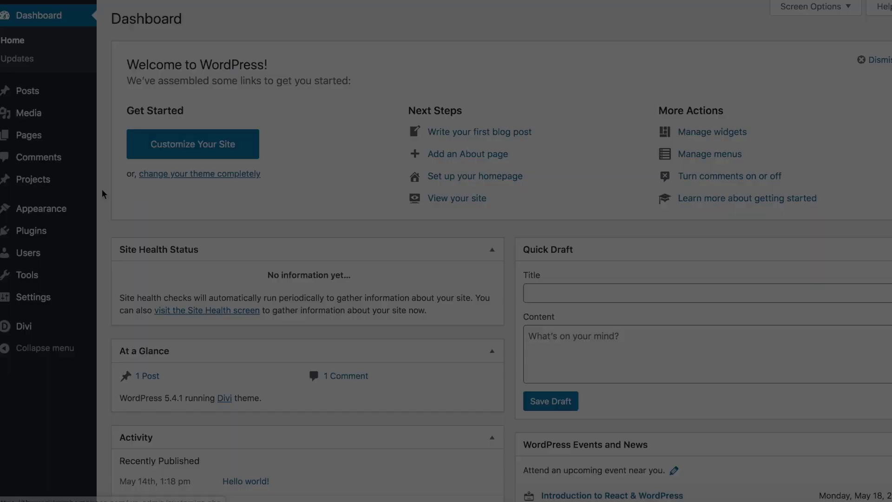
mouse_move(42, 234)
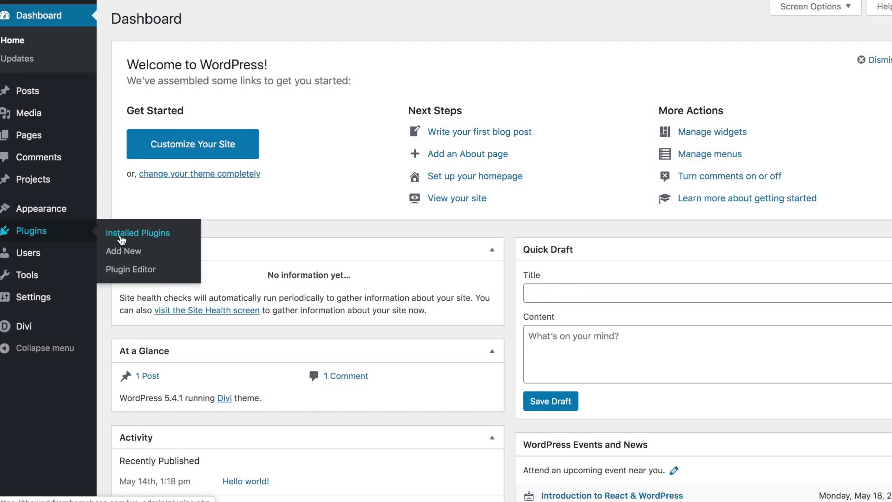
Step: Find the optinmonster plugin via plugin search and activate it
left_click(120, 252)
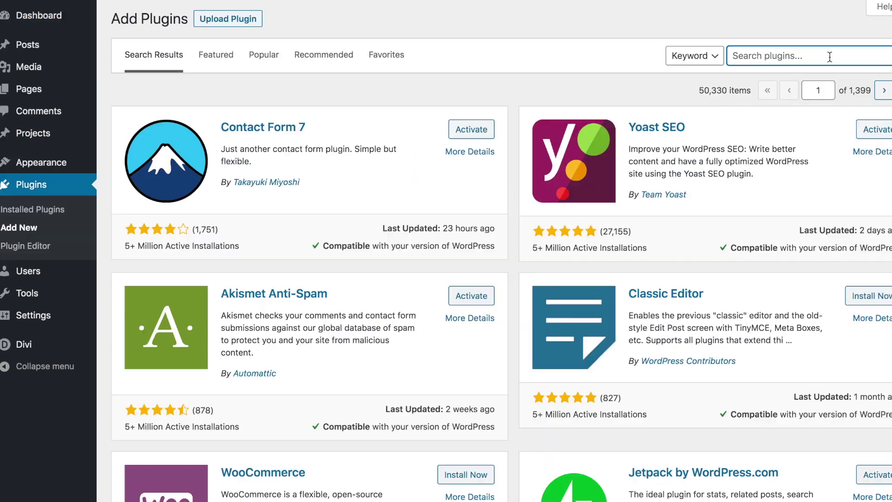
type("optinmonster")
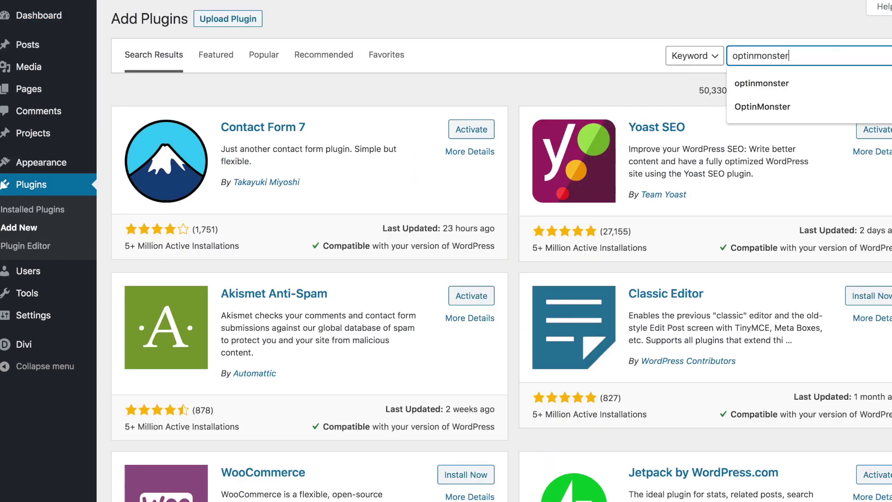
key("Return")
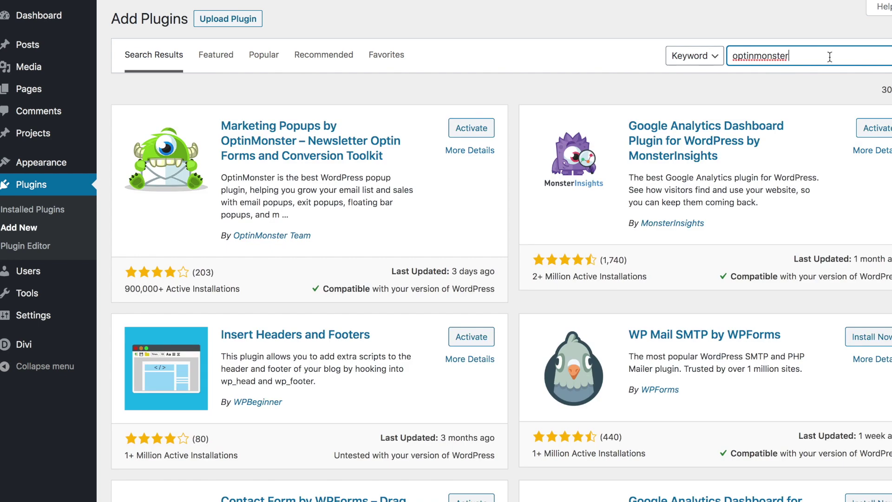
left_click(471, 130)
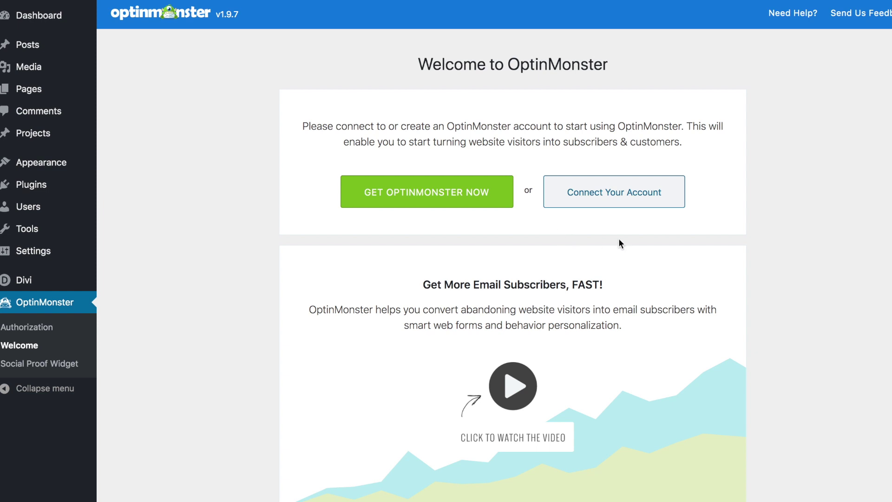
Step: Connect the site to an OptinMonster account and start a new campaign
left_click(618, 193)
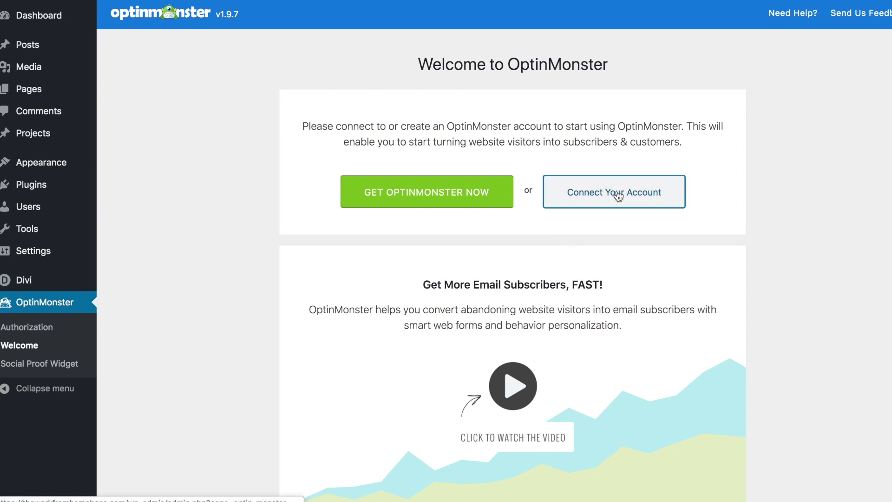
left_click(420, 166)
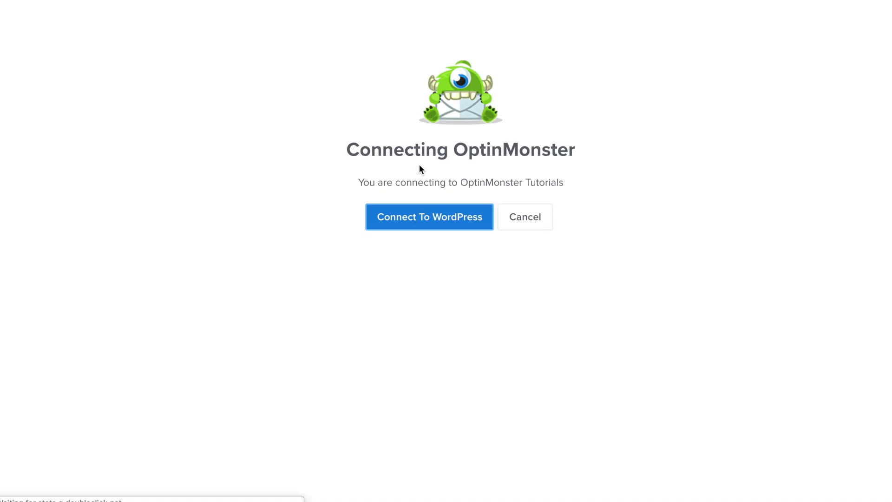
left_click(423, 222)
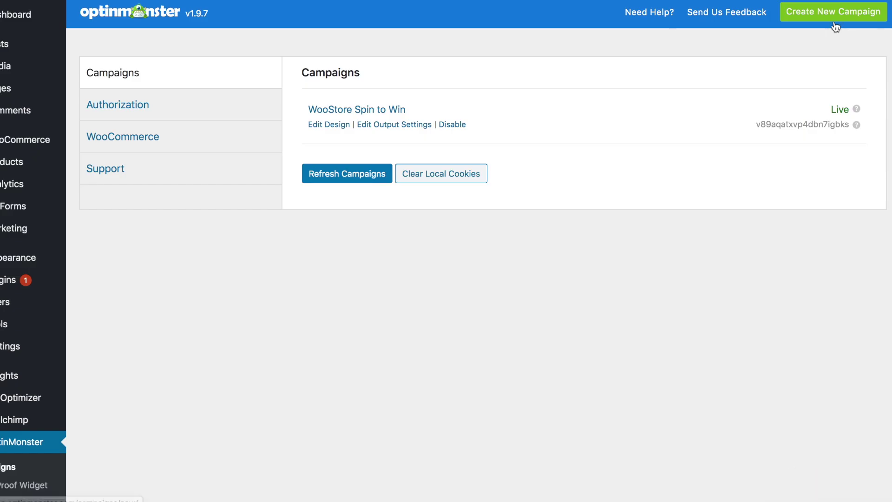
left_click(835, 18)
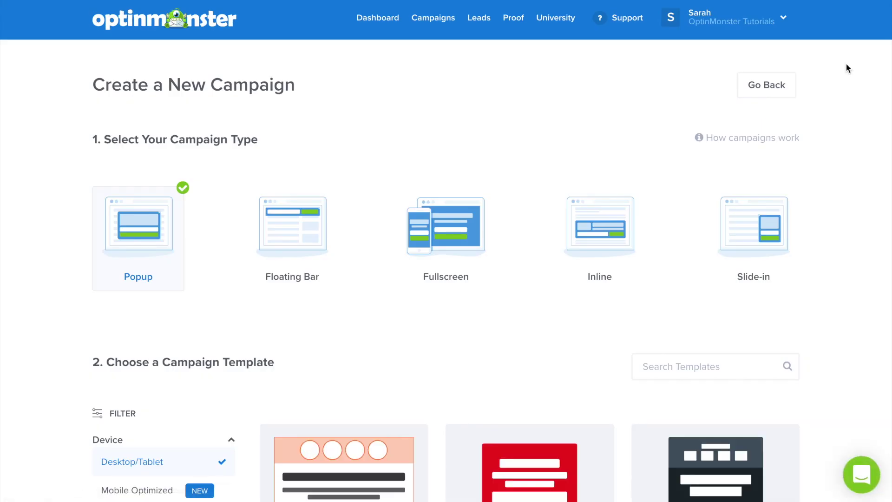
Step: Choose the Floating Bar campaign type with the Alert template
left_click(305, 226)
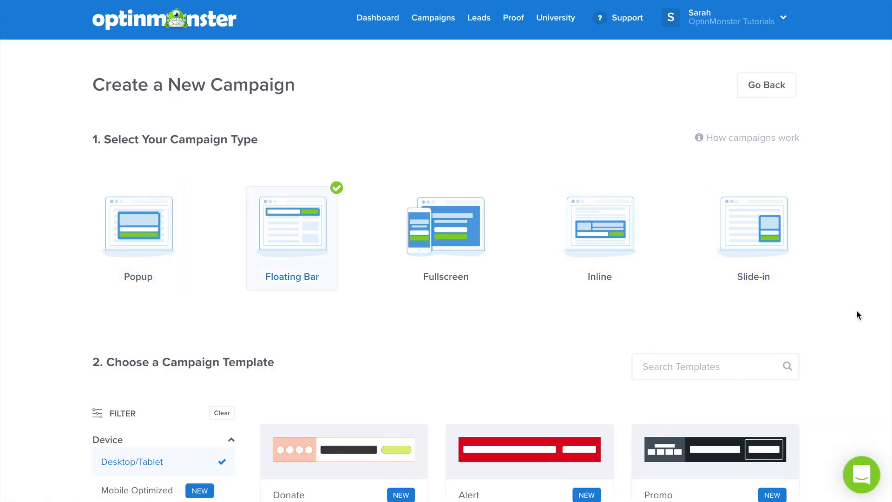
scroll(857, 310, "down", 5)
scroll(857, 310, "down", 3)
mouse_move(569, 92)
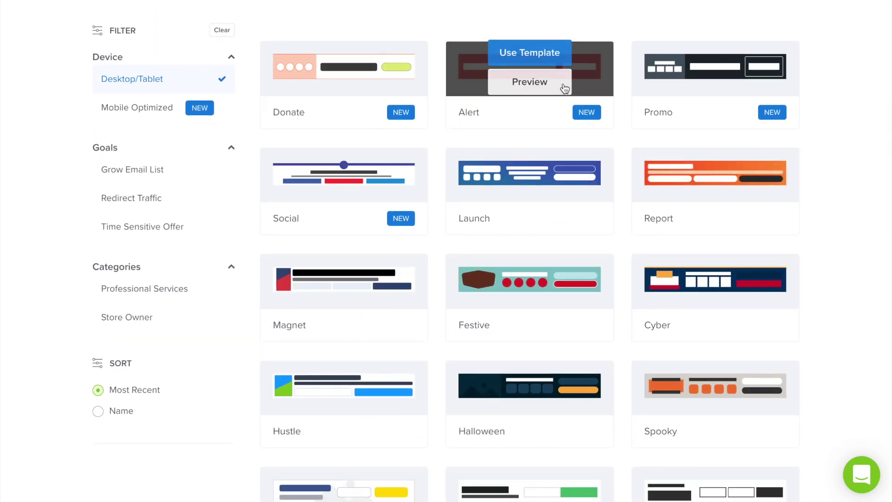
left_click(546, 59)
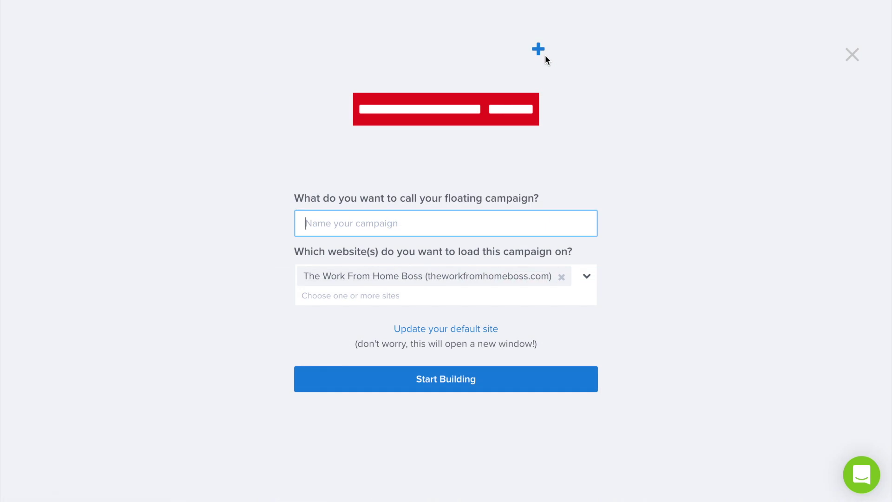
Step: Name the campaign 'Free Shipping Announcement', load it on Test Site, and start building
left_click(561, 277)
type("Free Shipping Announcement")
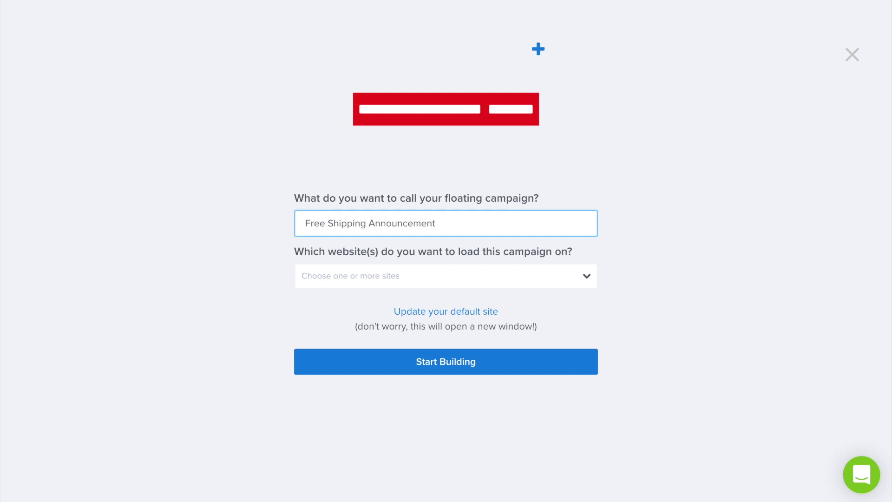
key("Tab")
left_click(456, 330)
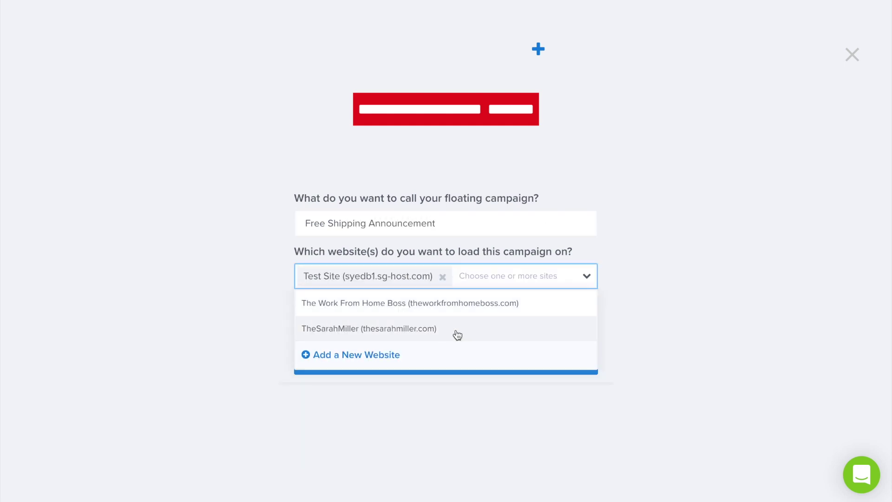
left_click(270, 339)
left_click(358, 369)
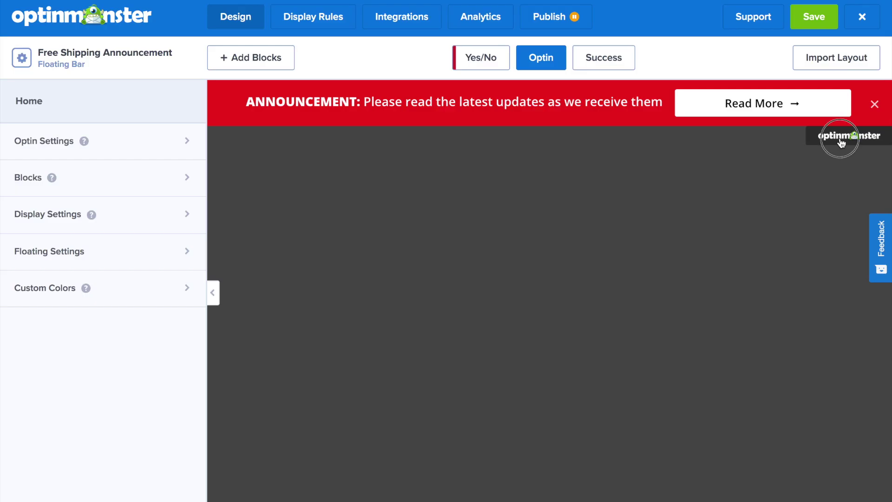
Step: Turn off the Display Powered By Link option for the bar
left_click(842, 143)
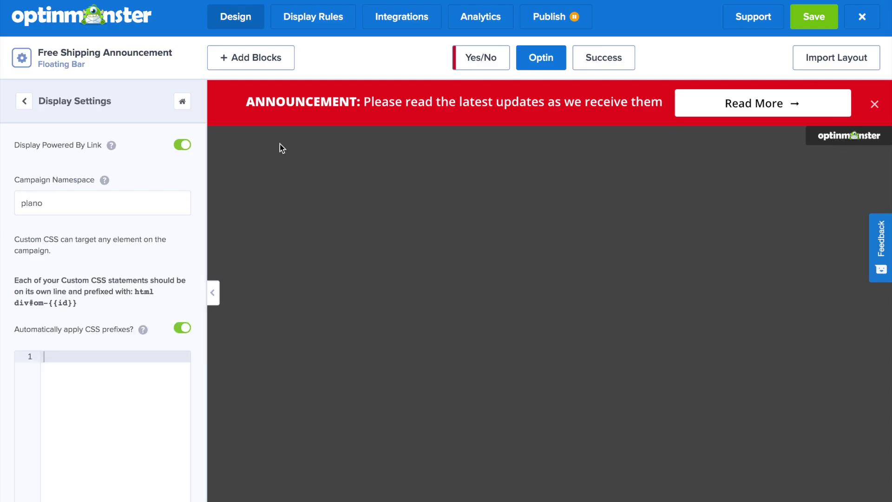
left_click(183, 145)
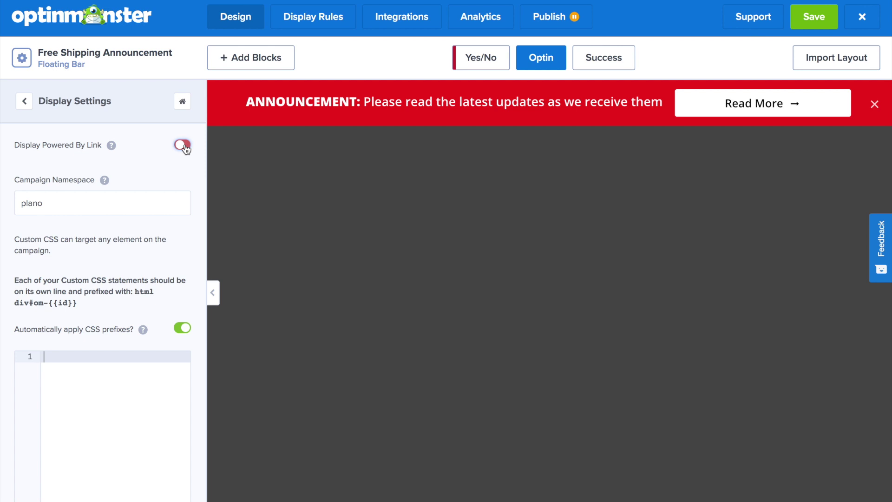
left_click(25, 102)
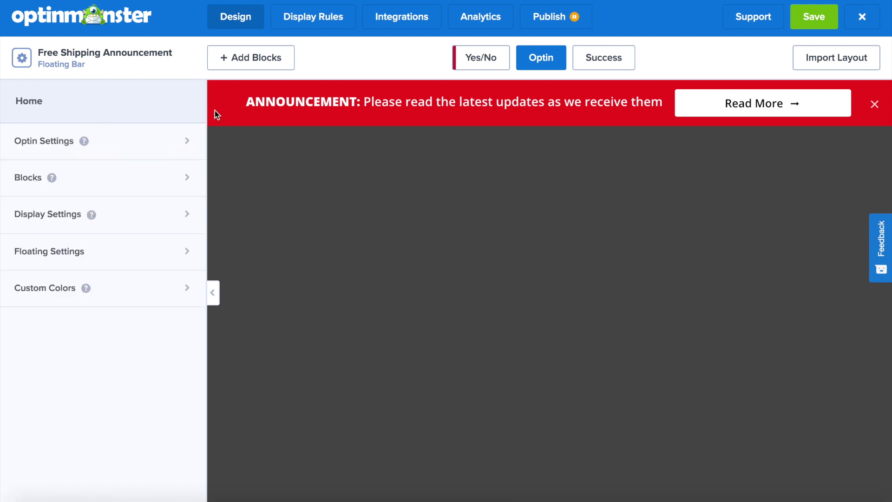
Step: Rewrite the bar text to 'FREE SHIPPING: On all orders over $50'
left_click(346, 103)
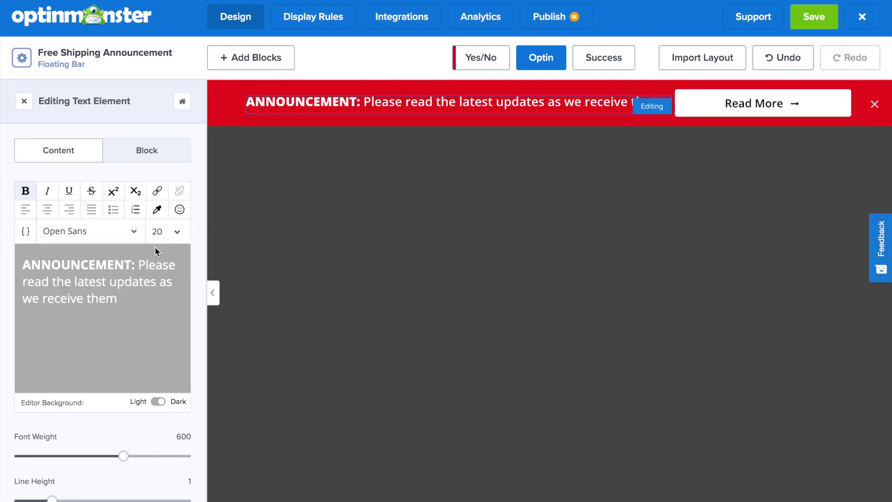
left_click_drag(130, 264, 24, 265)
type("FREE SHIPPIN")
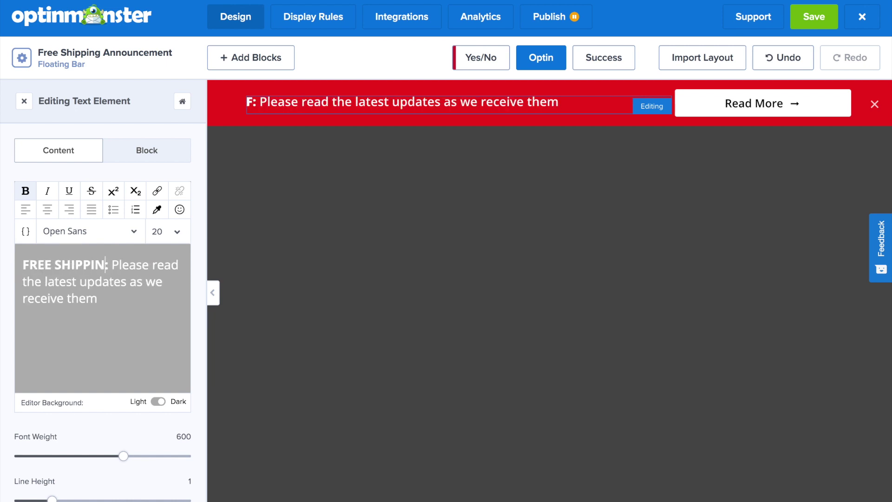
type("G")
left_click_drag(130, 301, 122, 265)
type("On")
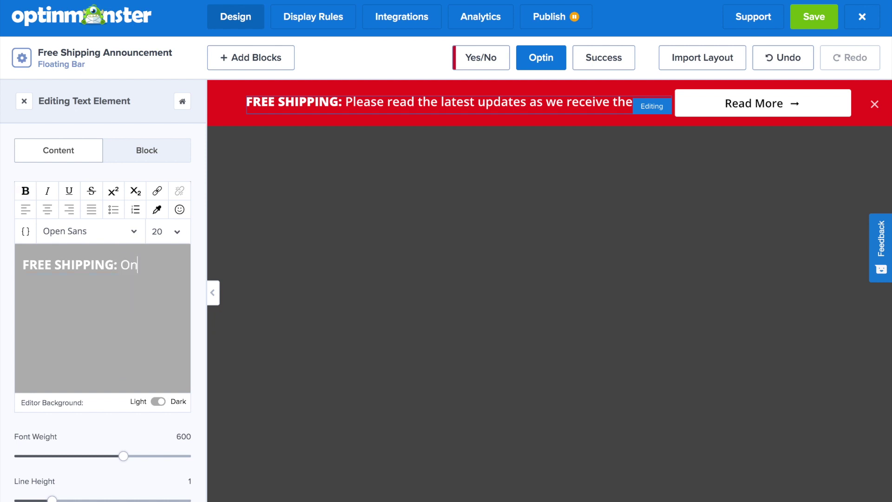
type(" all order")
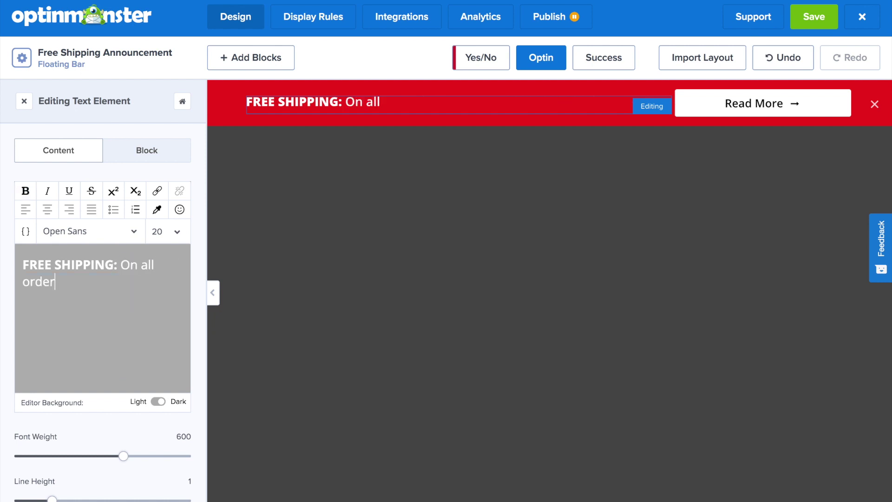
type("s over $50")
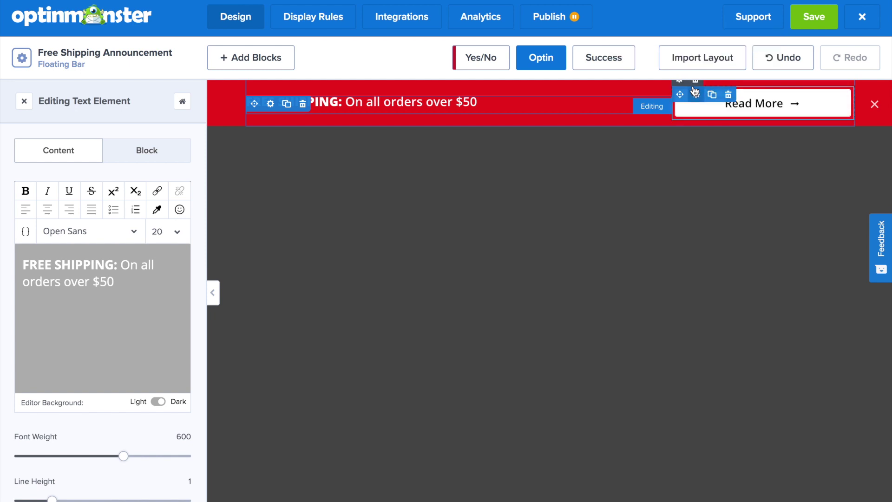
Step: Delete the Read More column, widen the text column to about 90%, and centre the text
left_click(696, 82)
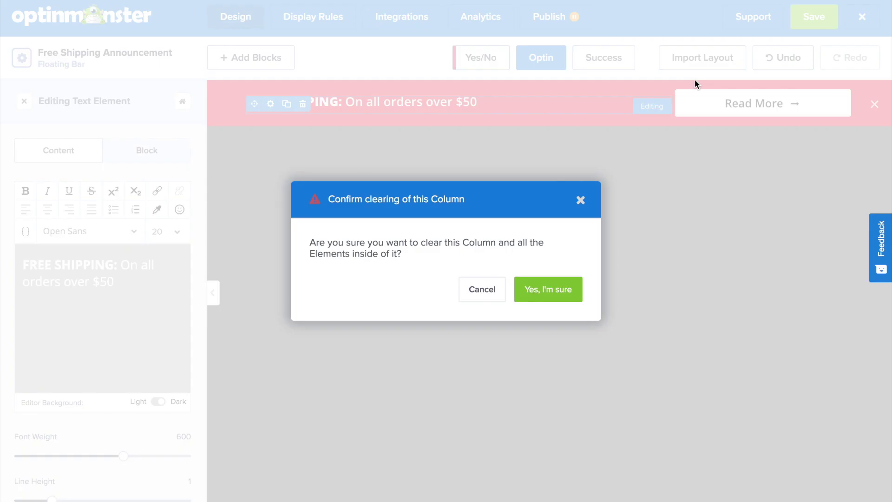
left_click(543, 294)
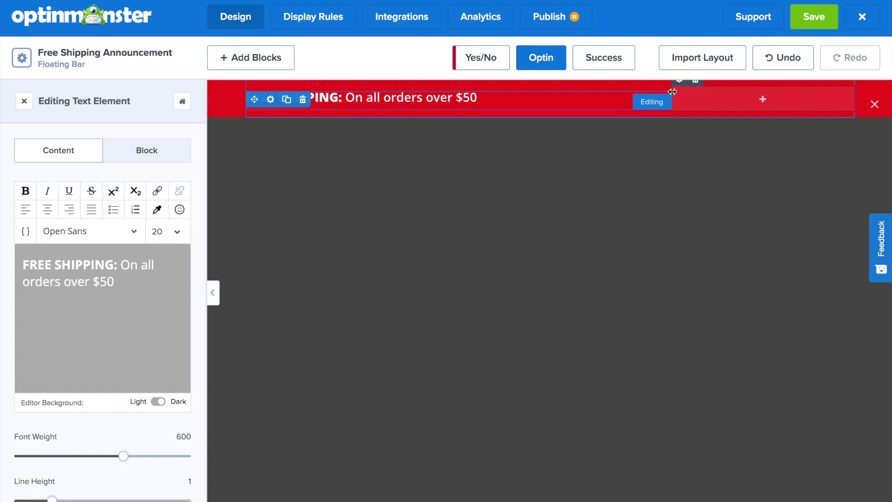
left_click_drag(672, 93, 858, 80)
left_click(325, 98)
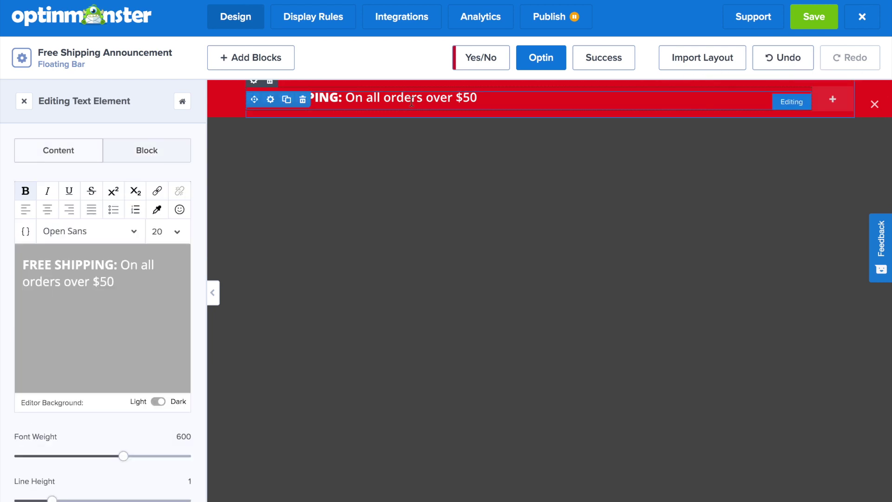
left_click_drag(116, 284, 26, 195)
left_click(47, 209)
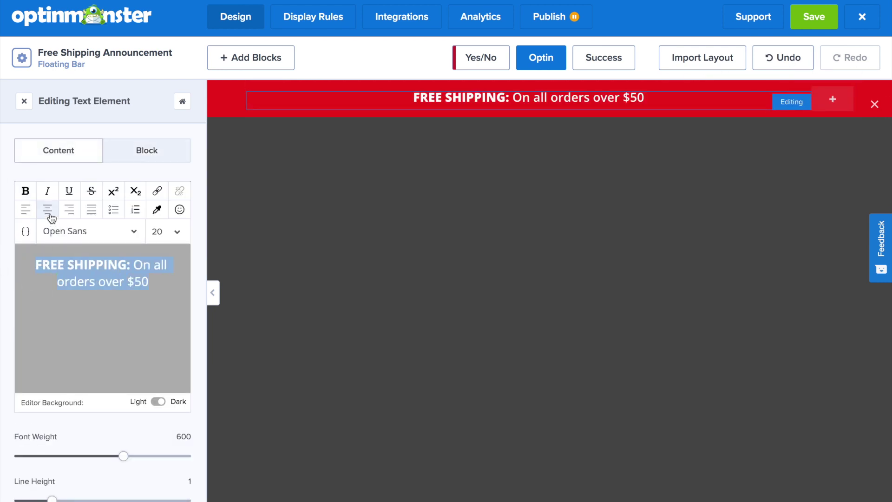
left_click(302, 245)
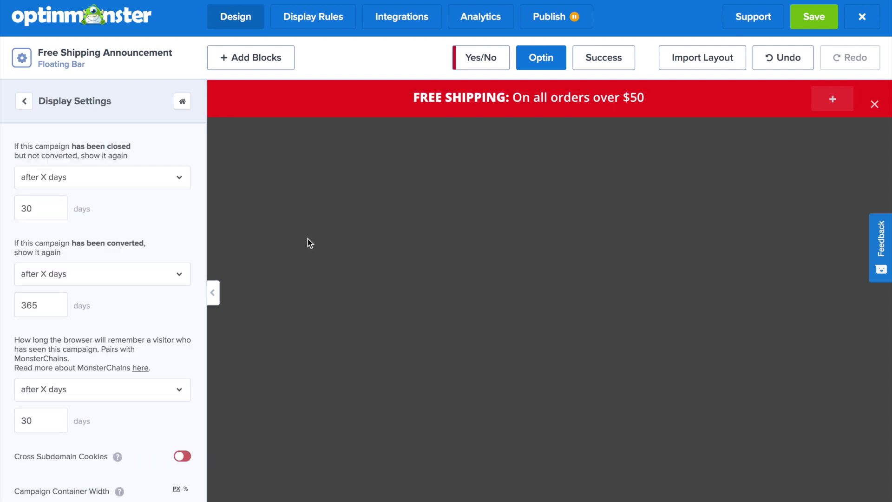
left_click(323, 20)
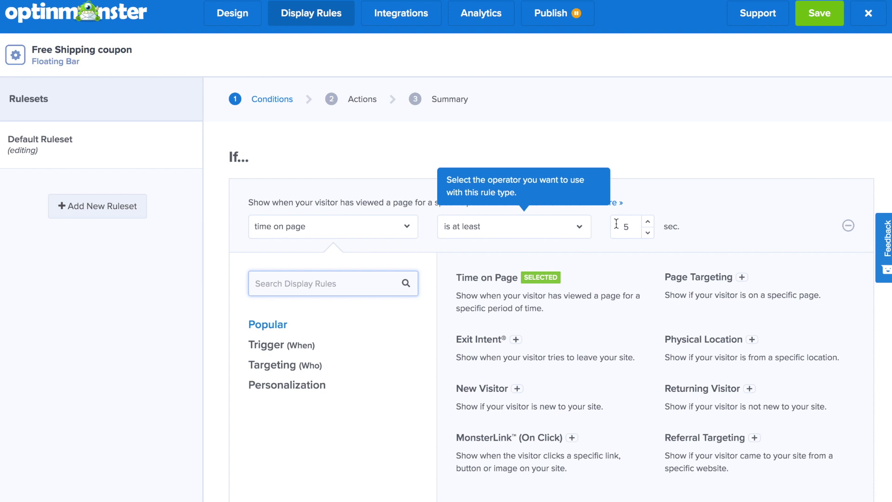
Step: Add a Date & Time trigger condition of on or before 05/28/2020
scroll(637, 314, "down", 2)
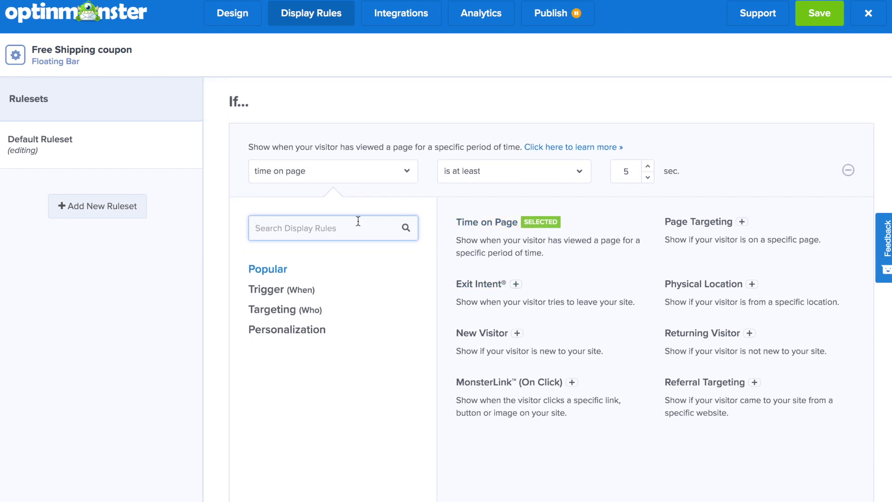
left_click(277, 295)
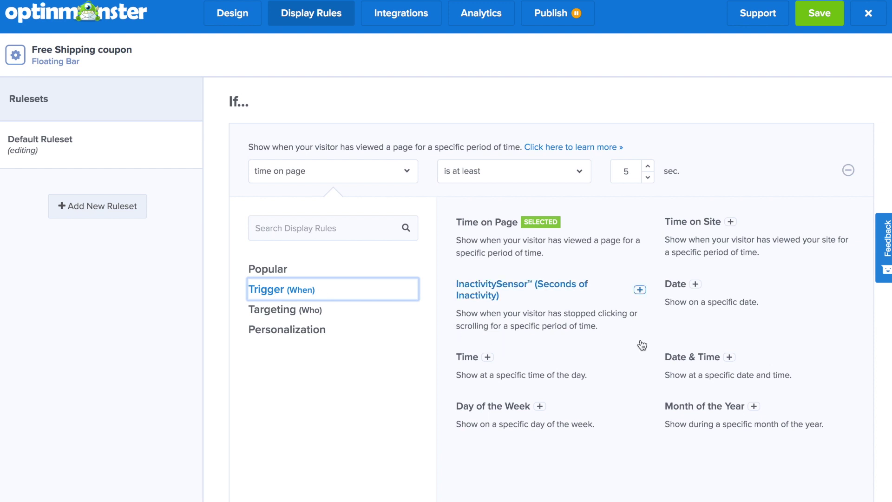
left_click(696, 372)
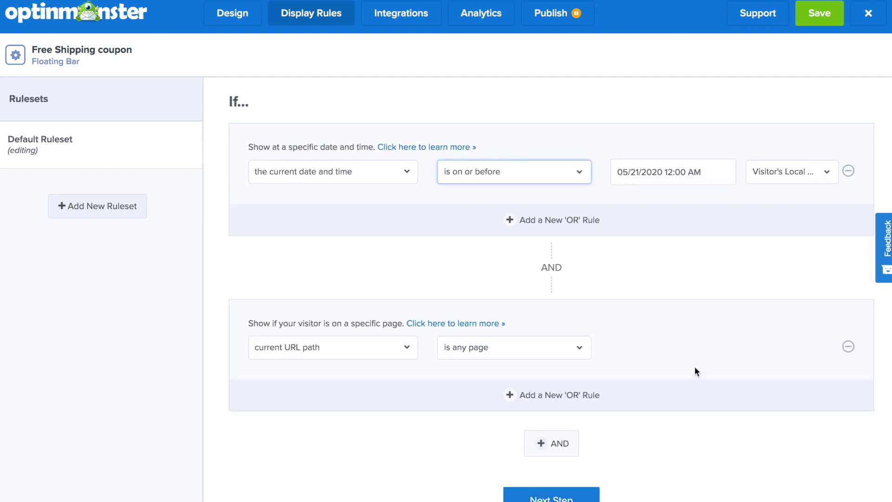
left_click(707, 176)
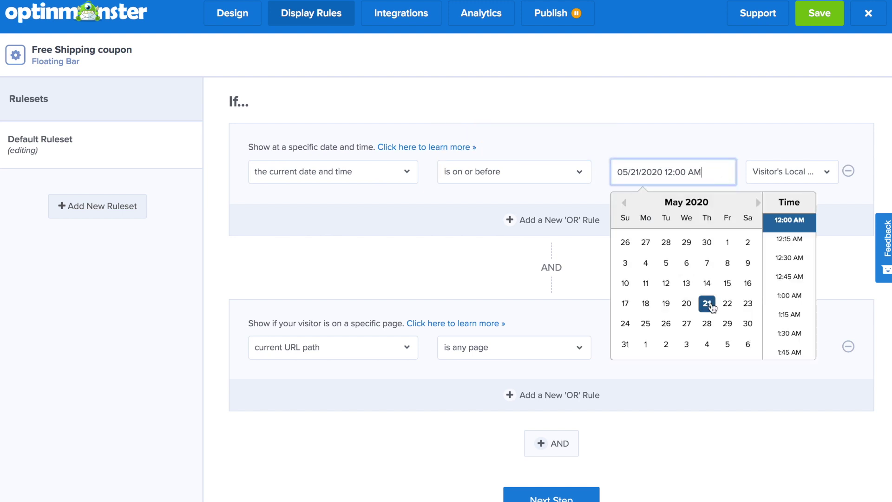
left_click(707, 324)
left_click(586, 267)
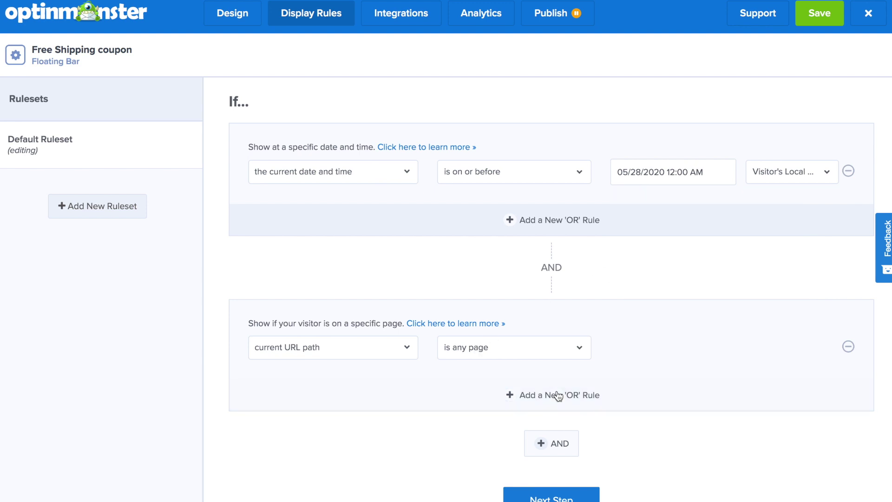
Step: Move past the actions step to the display rules summary
scroll(548, 441, "down", 1)
left_click(534, 481)
left_click(535, 341)
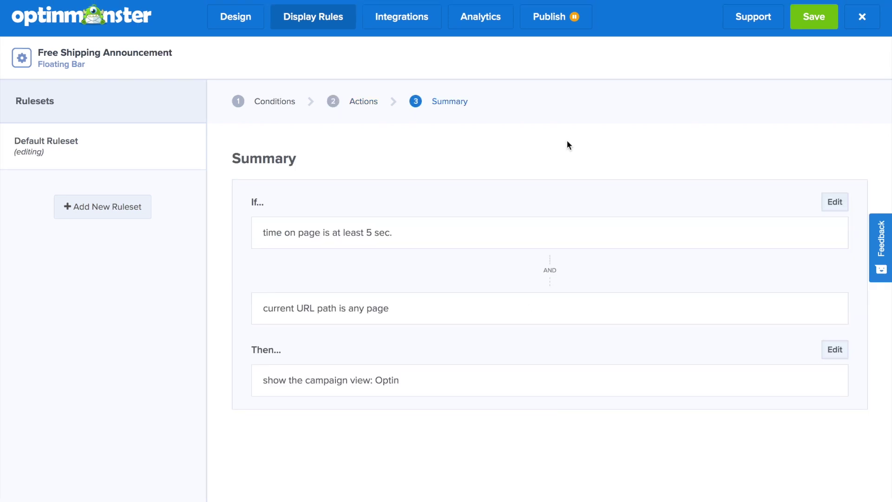
Step: Set the campaign live, save it, and preview it on the test site
left_click(550, 27)
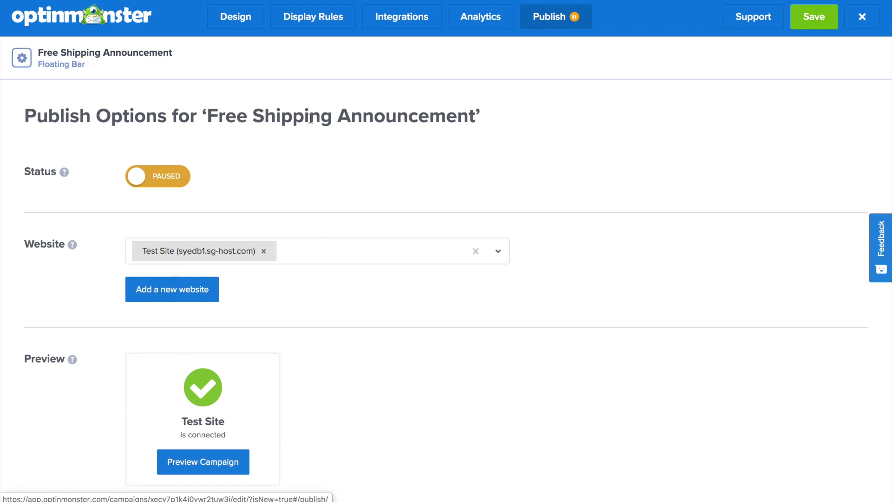
left_click(182, 182)
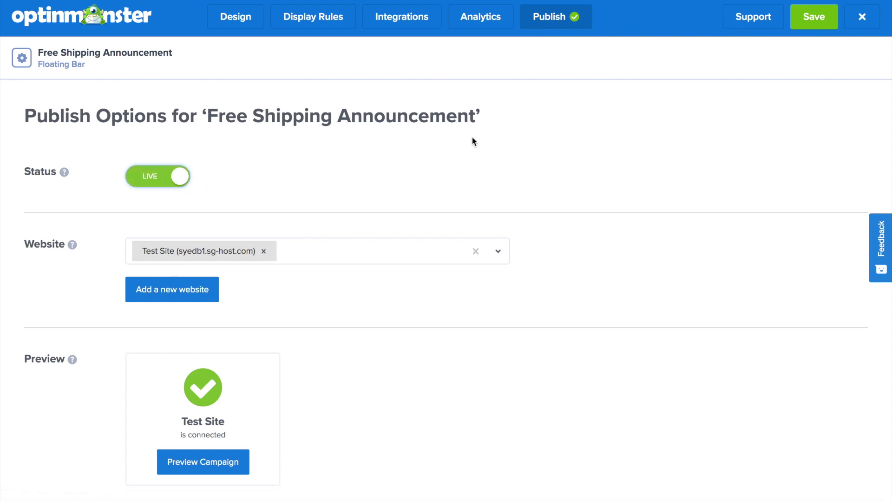
left_click(810, 29)
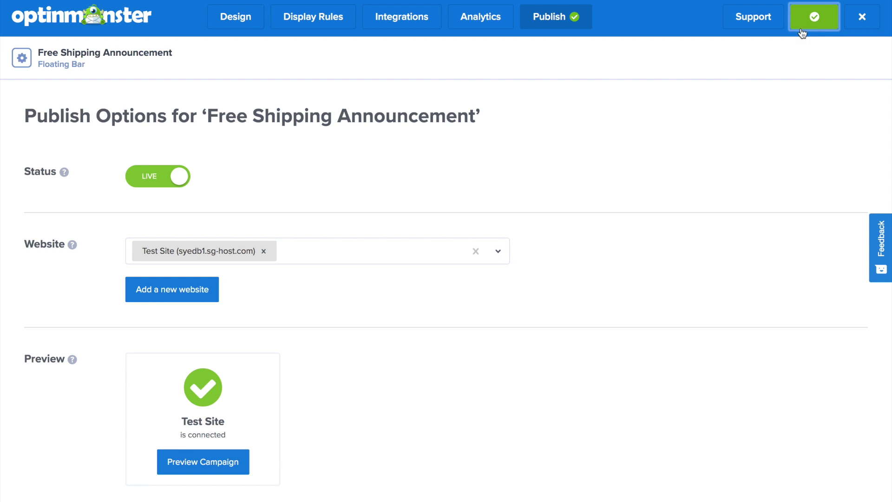
left_click(236, 463)
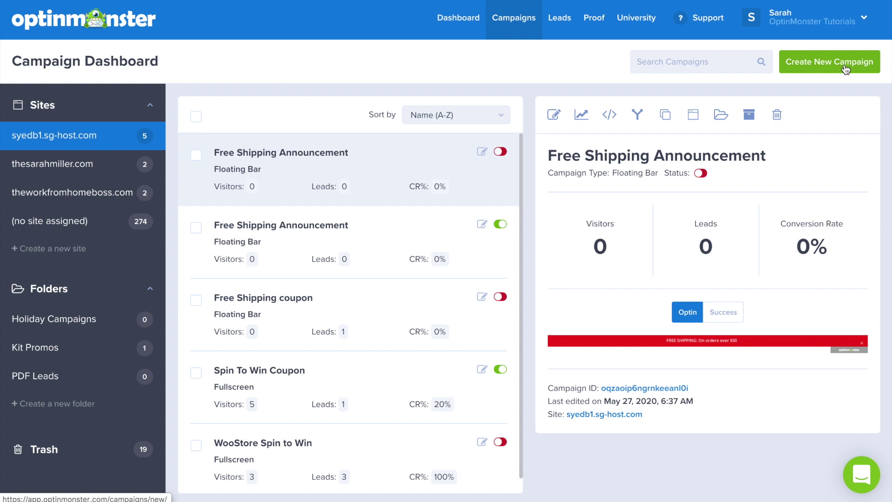
Step: Start a new Floating Bar campaign and browse its templates
left_click(845, 68)
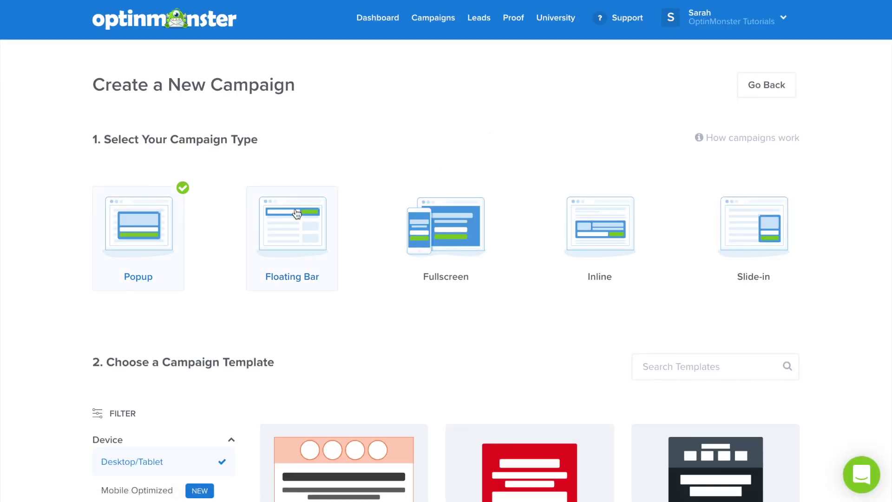
left_click(296, 226)
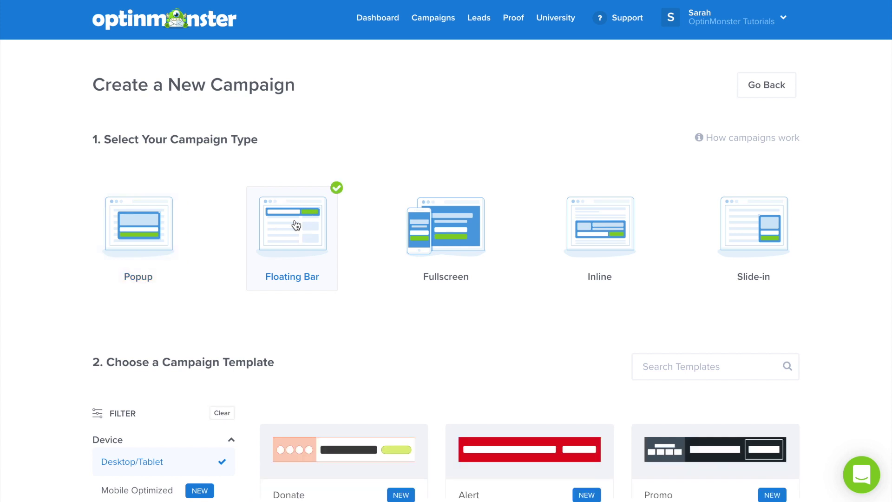
scroll(819, 311, "down", 7)
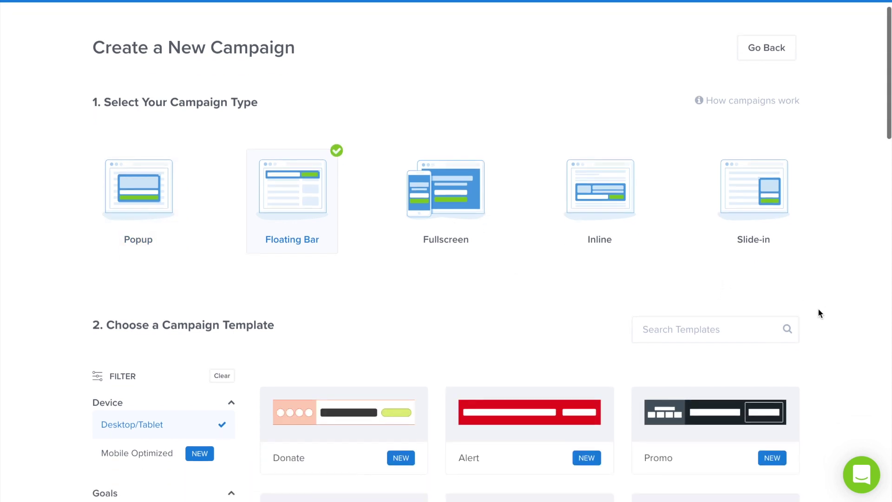
scroll(820, 313, "down", 9)
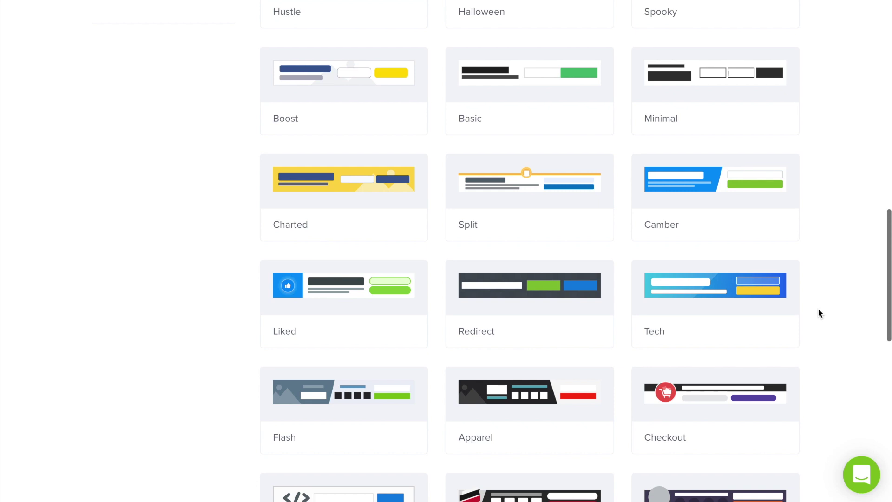
scroll(819, 310, "down", 3)
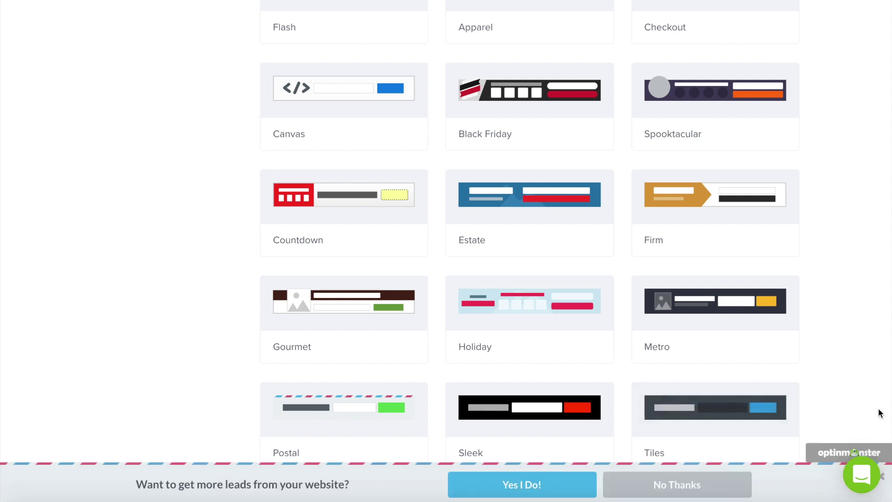
scroll(746, 275, "up", 5)
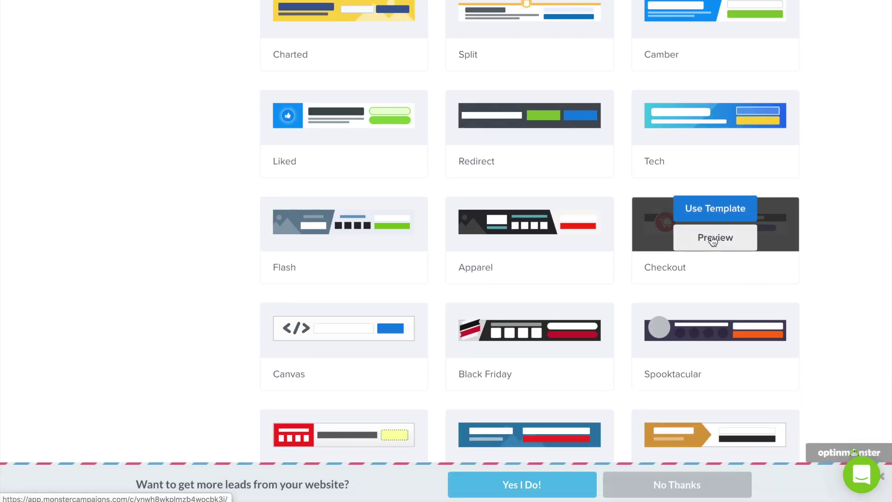
Step: Preview the Checkout and Countdown templates, settling on Countdown
left_click(714, 238)
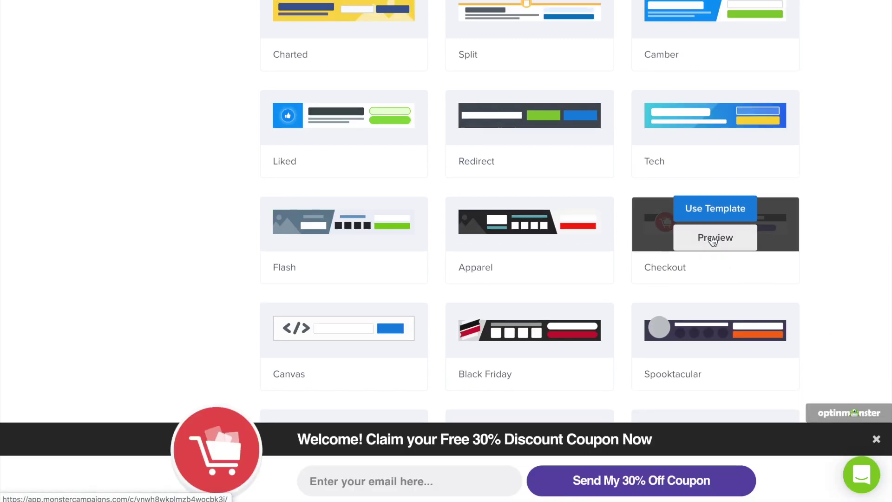
scroll(816, 344, "down", 2)
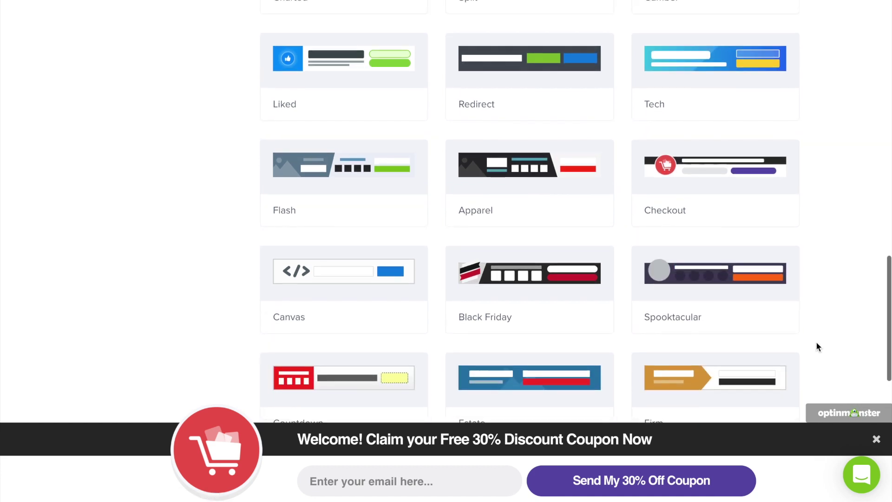
scroll(817, 344, "up", 2)
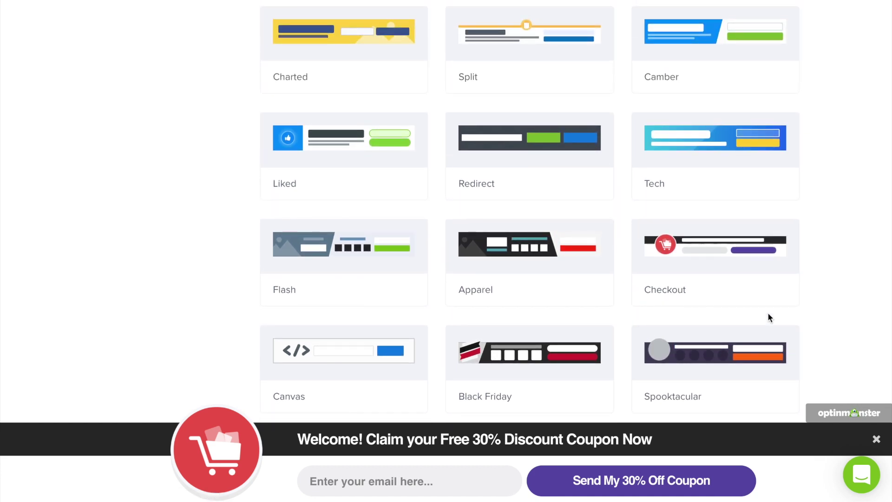
scroll(757, 306, "down", 5)
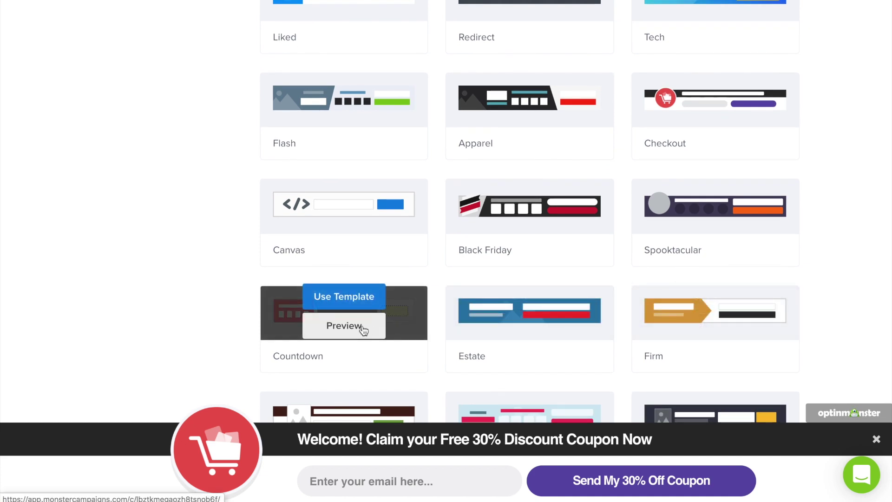
left_click(363, 328)
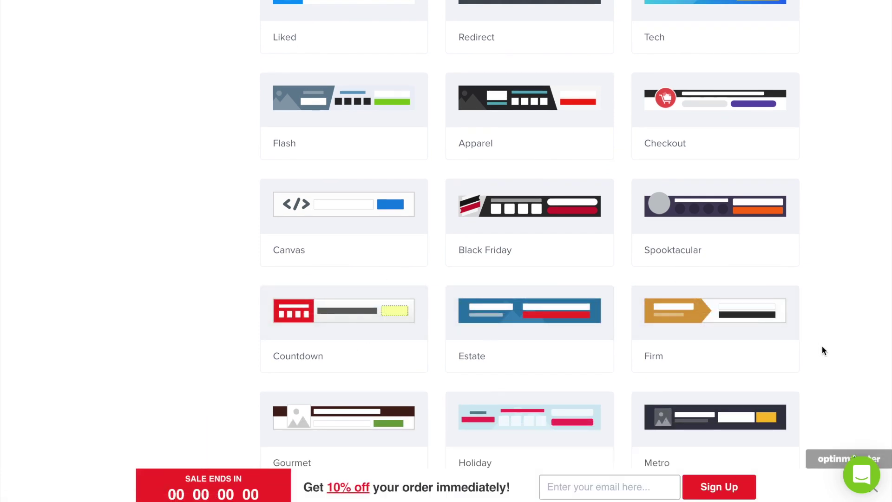
scroll(823, 351, "down", 4)
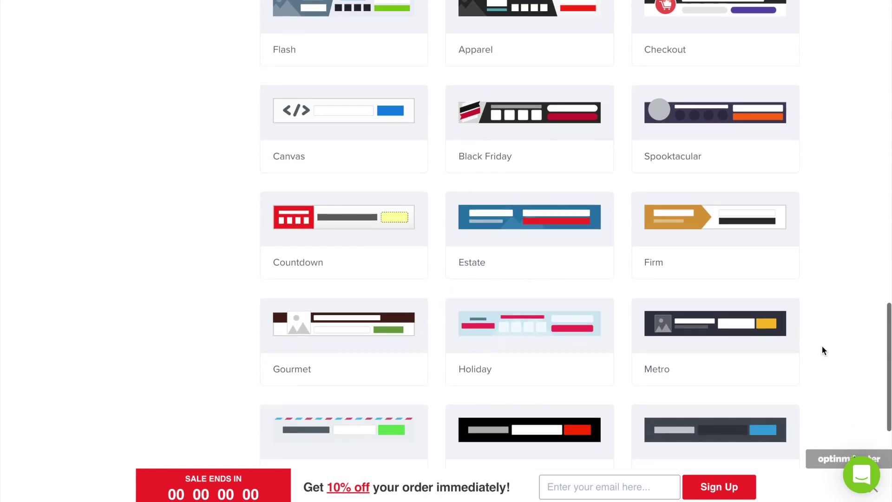
scroll(821, 350, "up", 5)
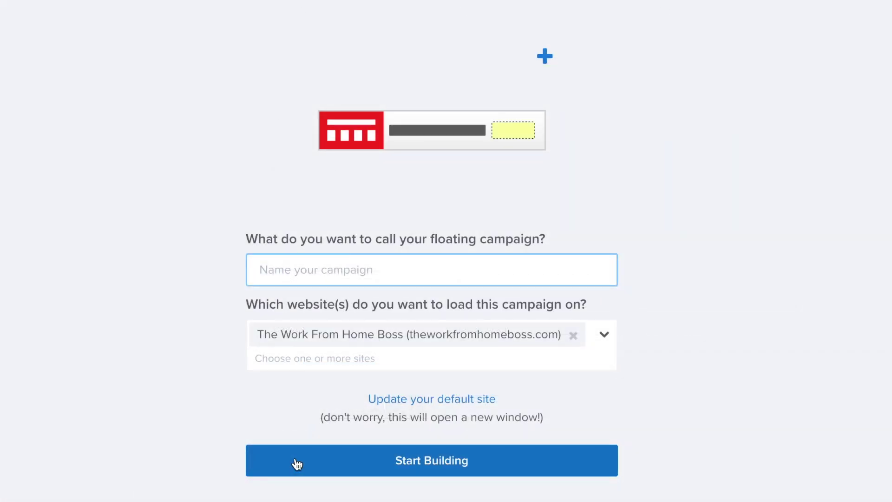
Step: Name the campaign 'Free Shipping Coupon', switch its site to Test Site, and start building
type("Fre")
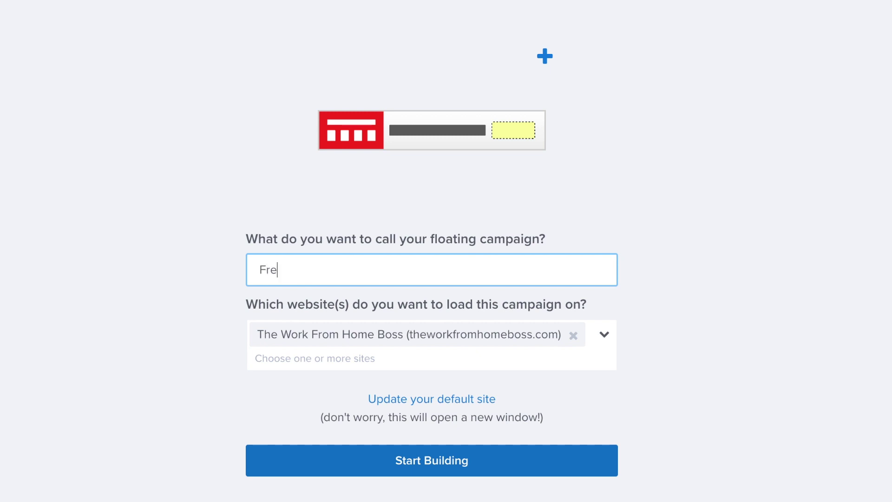
type("e Shipping Coupon")
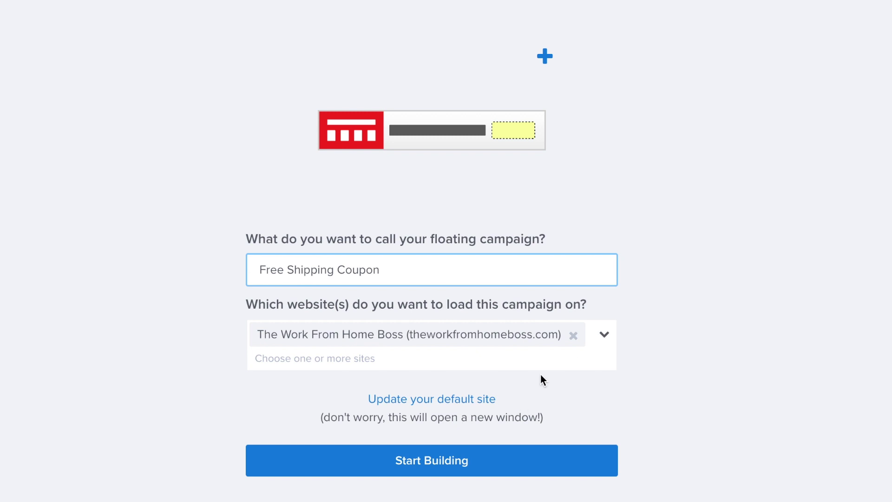
left_click(573, 336)
left_click(603, 335)
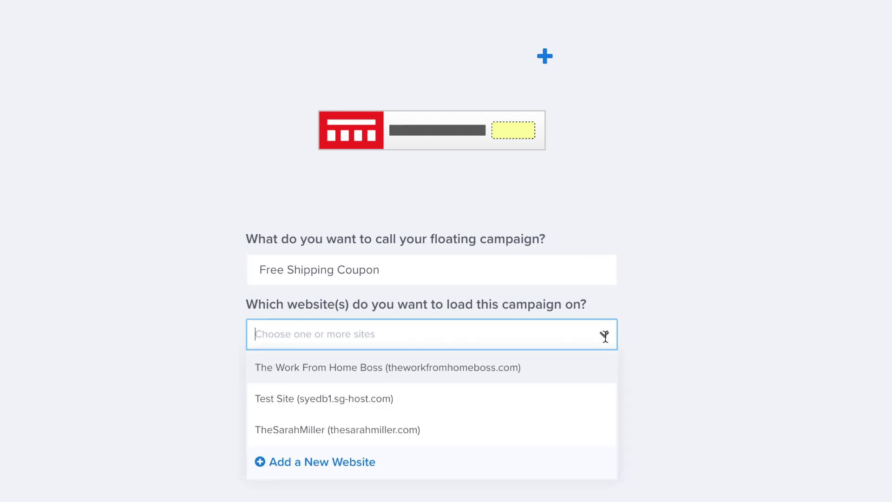
left_click(543, 398)
left_click(751, 396)
left_click(530, 441)
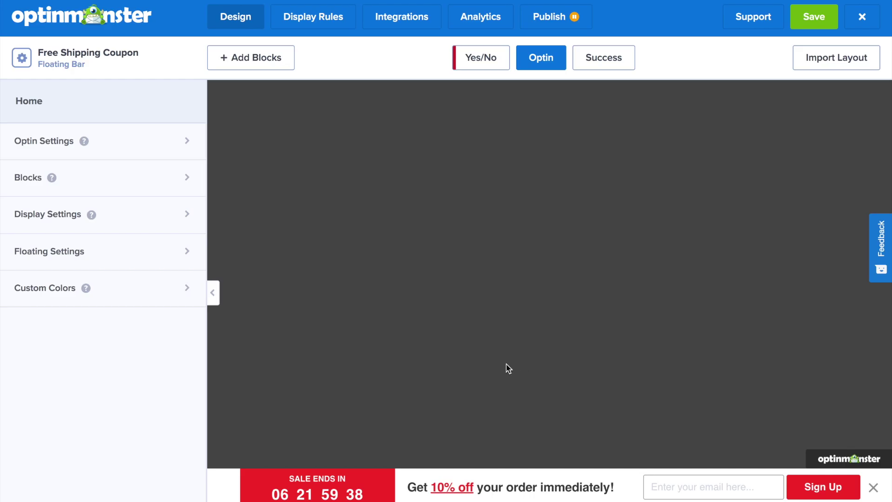
Step: Load the floating bar at the top of the page and turn off the powered-by link
left_click(178, 253)
left_click(188, 155)
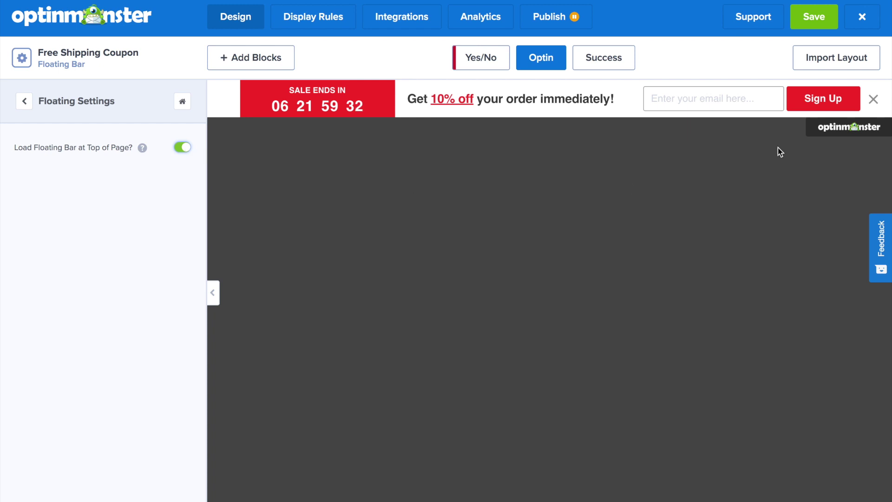
left_click(830, 135)
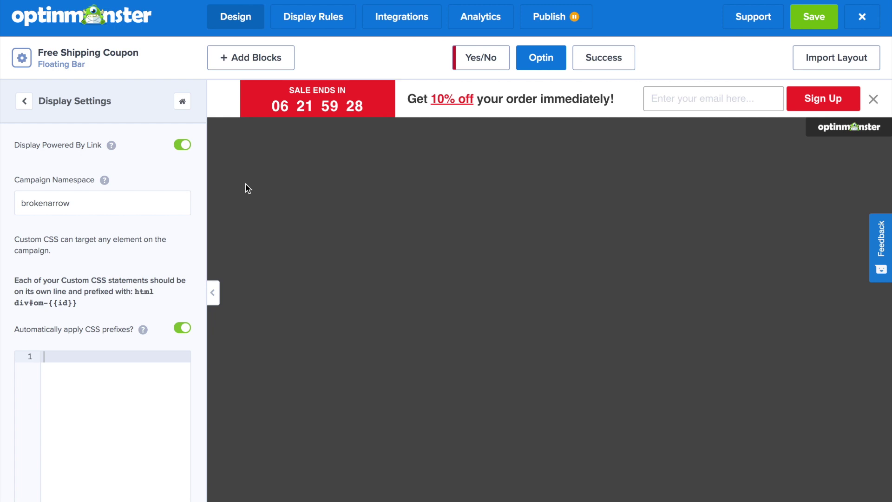
left_click(182, 146)
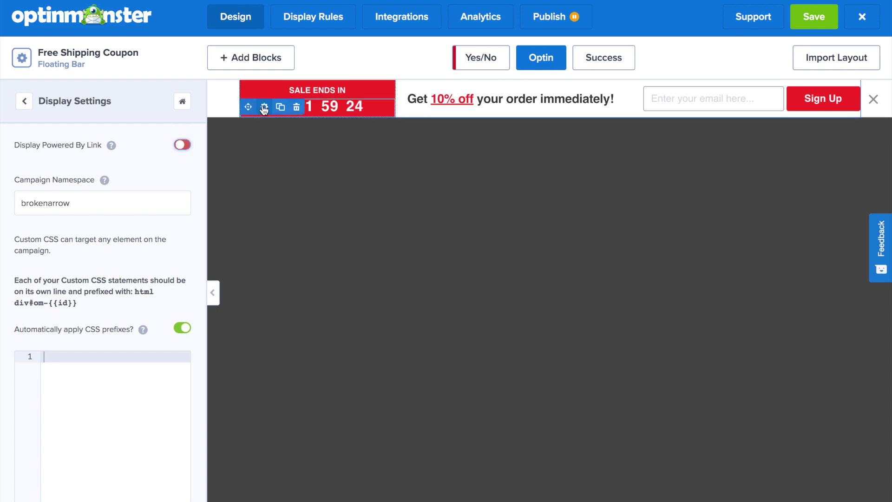
Step: Make the countdown Dynamic with a 1-day length and restart its preview
left_click(263, 107)
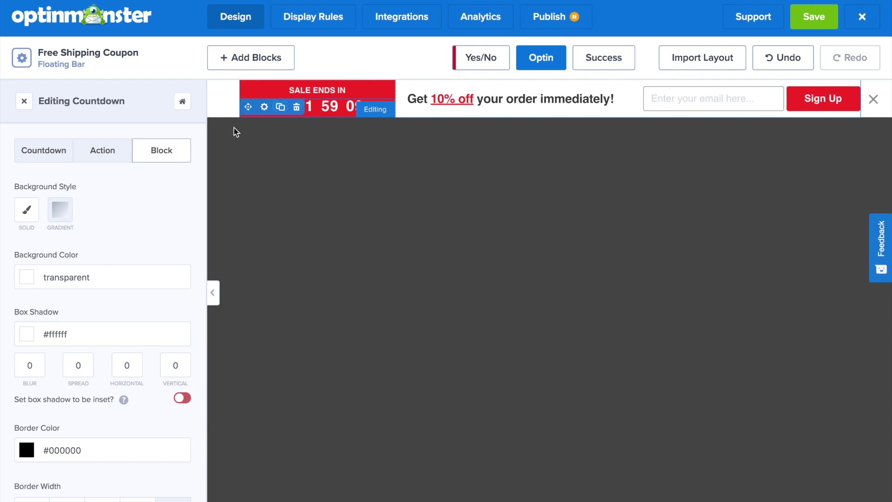
left_click(74, 159)
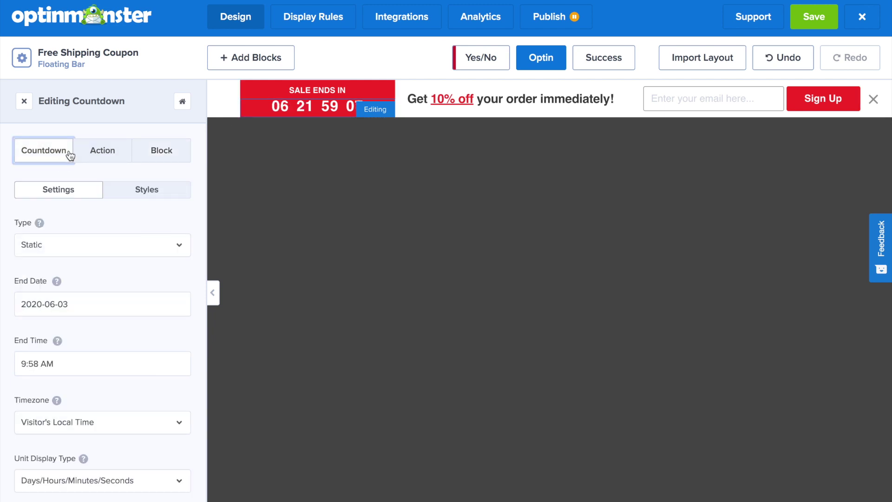
scroll(151, 232, "down", 1)
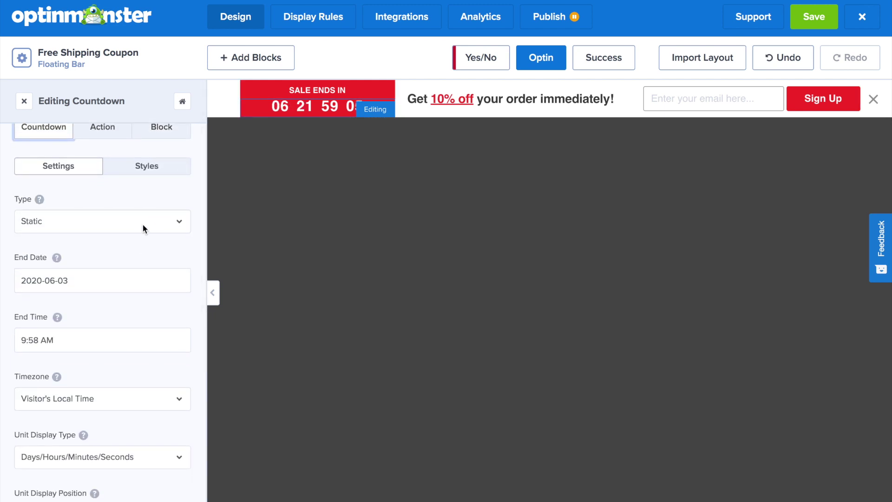
left_click(143, 225)
left_click(119, 263)
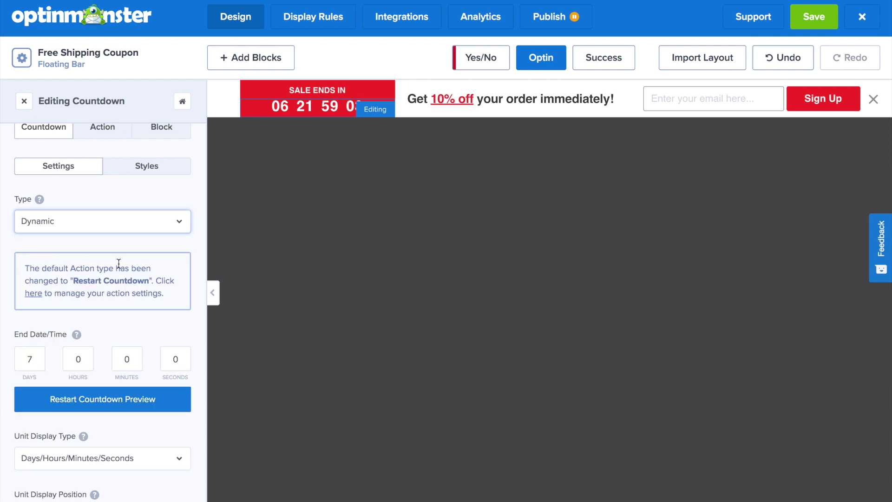
left_click_drag(36, 362, 23, 359)
type("1")
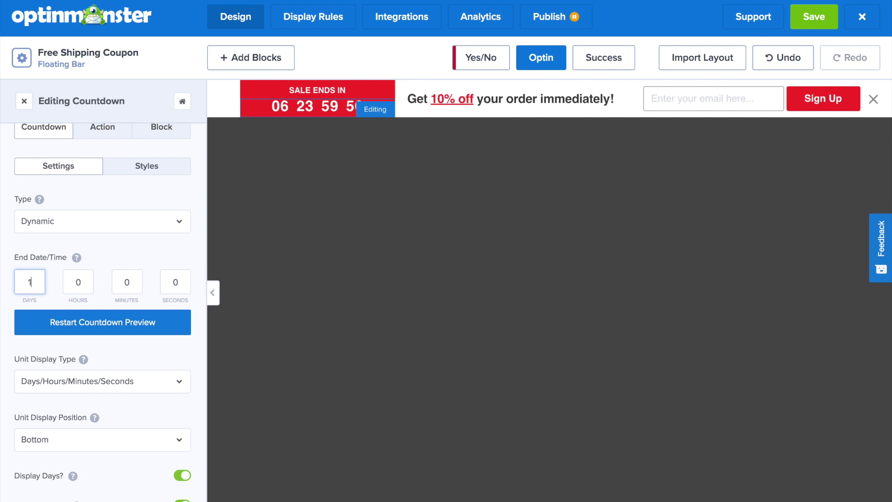
left_click(160, 331)
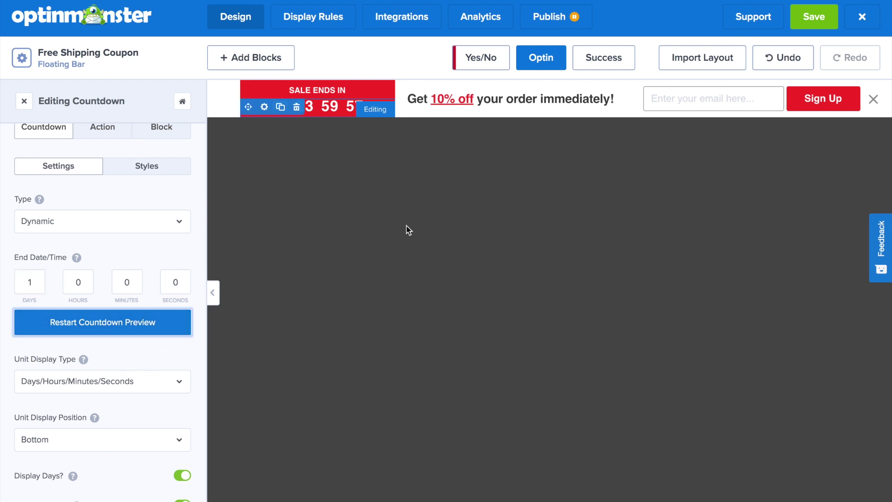
left_click(476, 102)
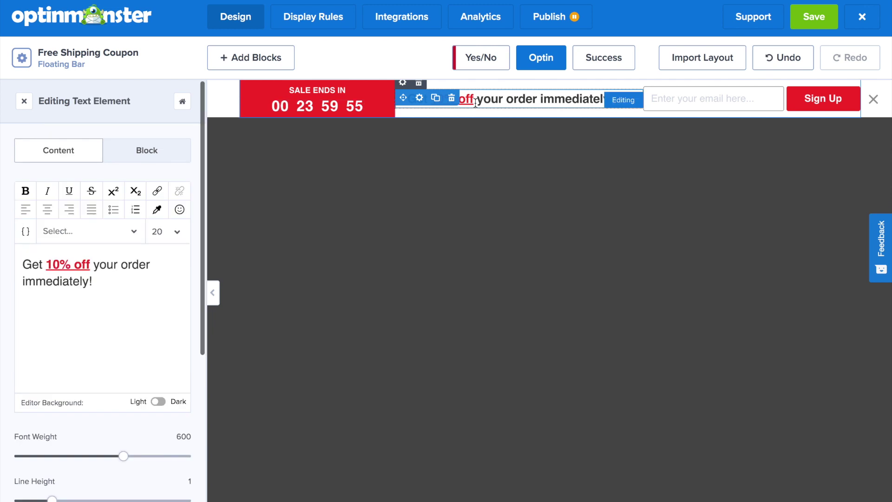
Step: Replace '10% off' in the headline with 'FREE SHIPPING for'
left_click(92, 264)
left_click_drag(92, 265, 46, 263)
type("FREE SHIPPING")
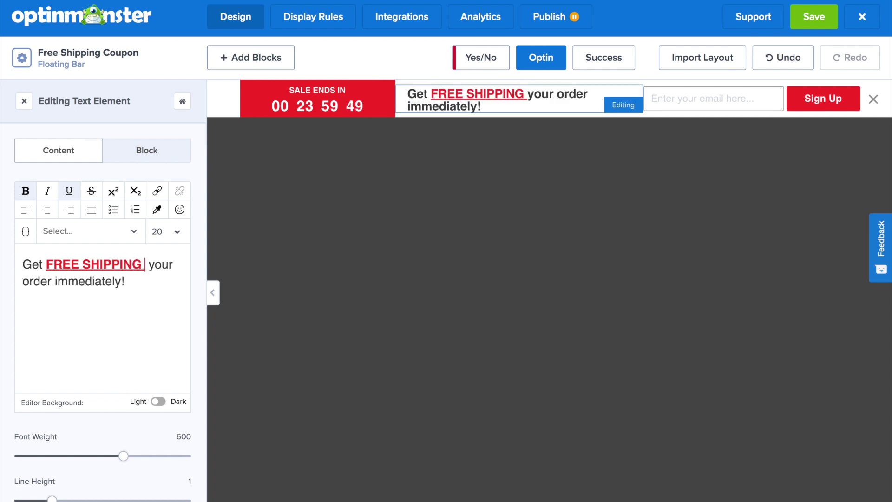
key("BackSpace")
type("for")
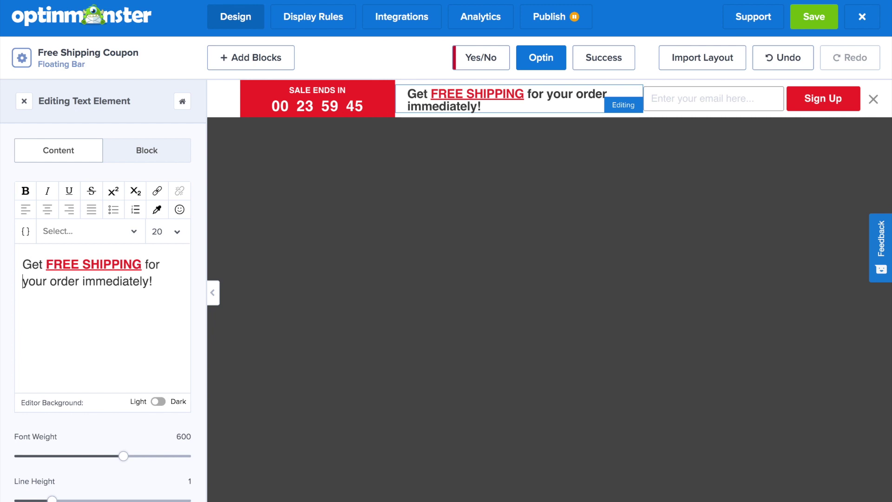
Step: Centre-align the whole headline and finish editing it
left_click_drag(154, 281, 25, 257)
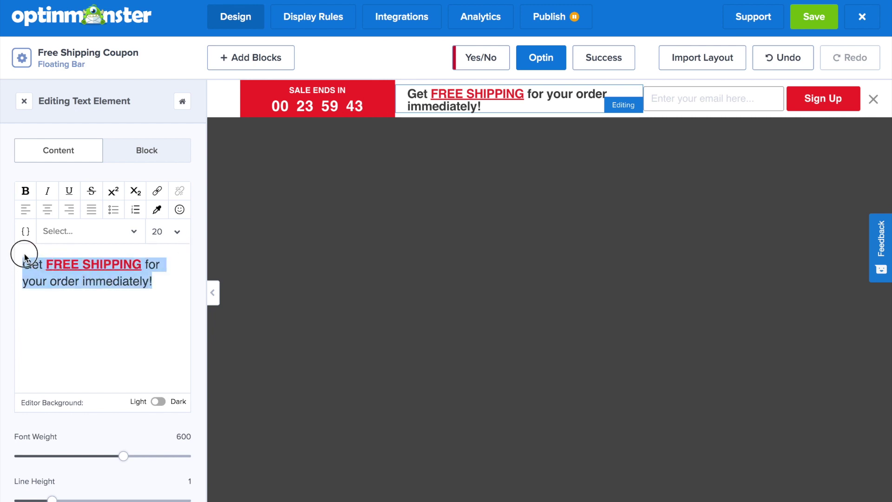
left_click(47, 210)
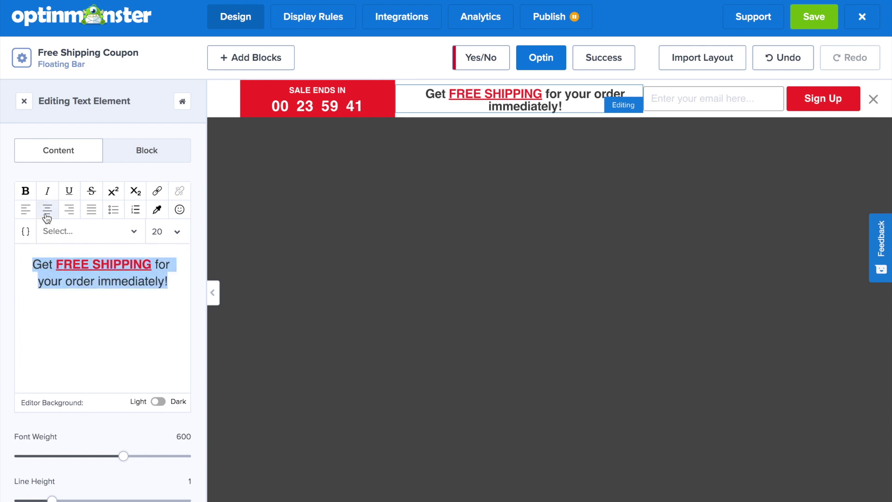
left_click(26, 102)
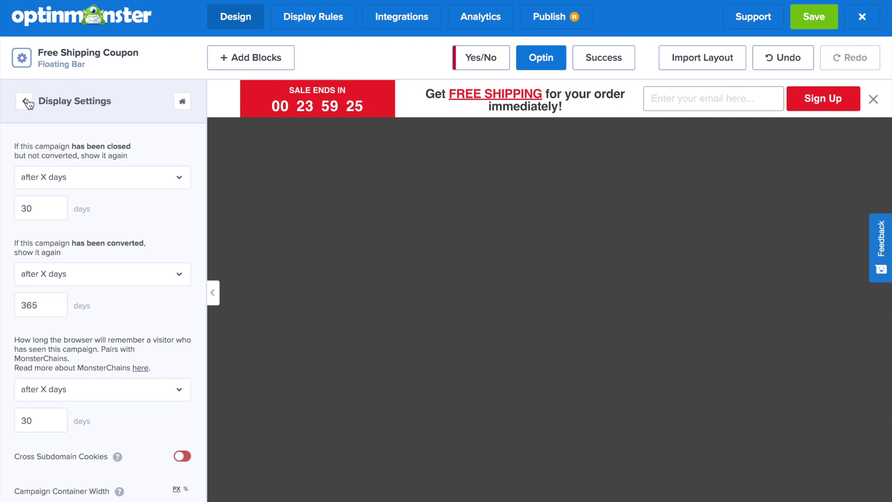
Step: Give the optin bar a solid grey #b3aeae background, then show the Success view
left_click(27, 101)
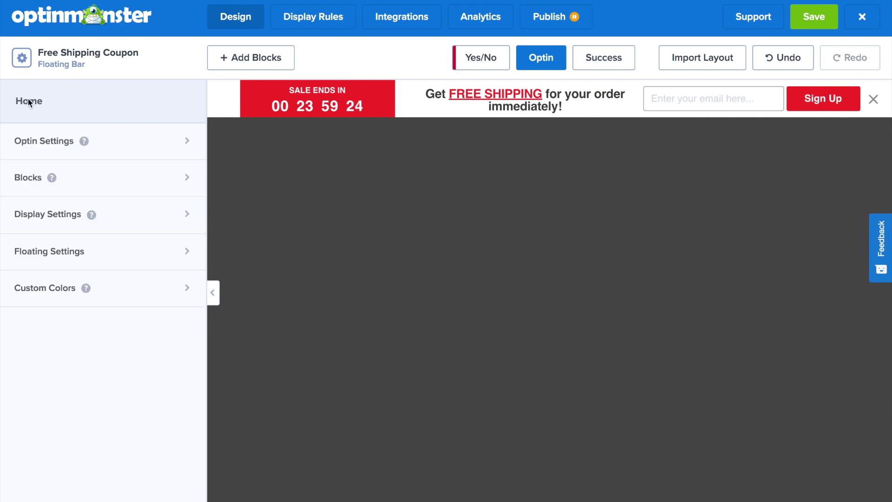
left_click(38, 142)
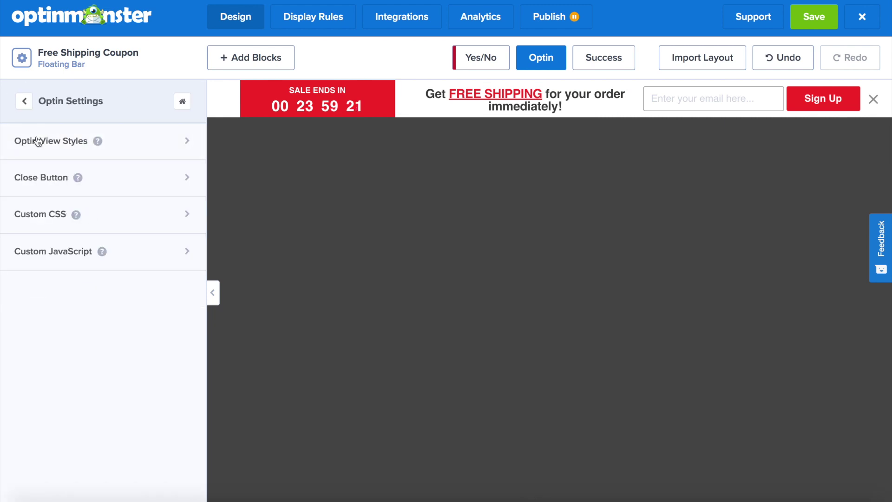
left_click(38, 141)
left_click(28, 176)
left_click(27, 240)
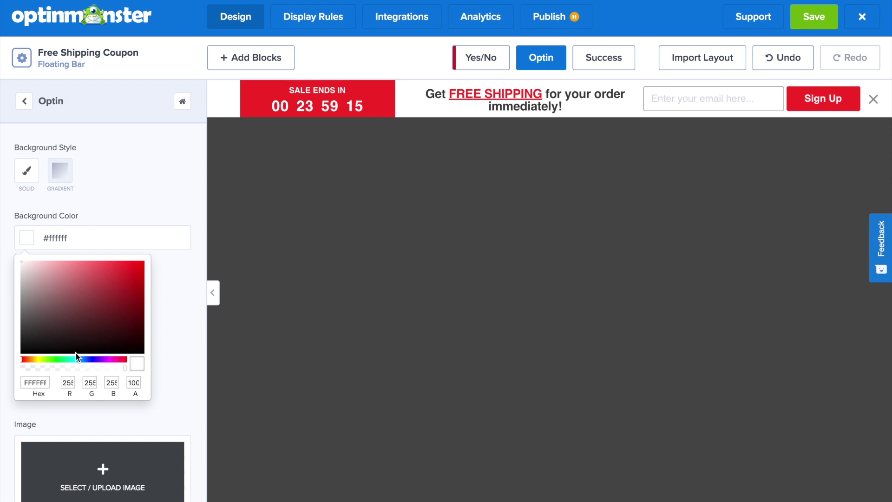
left_click(24, 303)
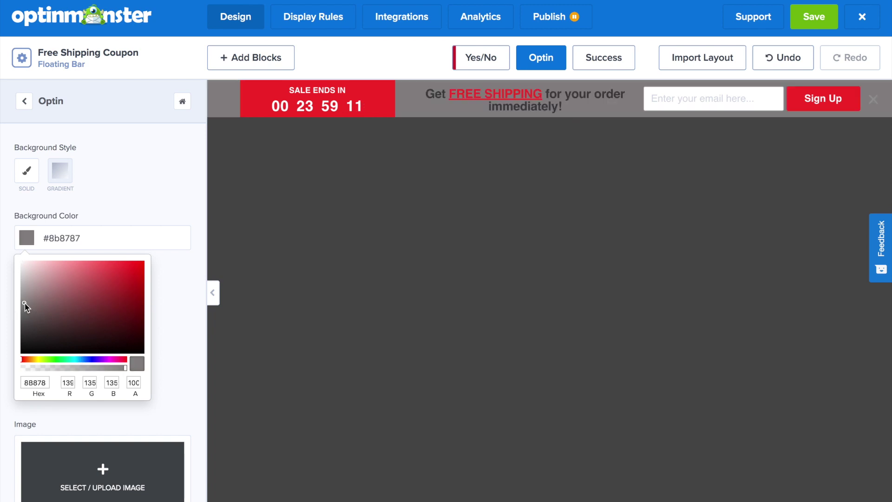
left_click_drag(24, 305, 24, 290)
left_click(594, 125)
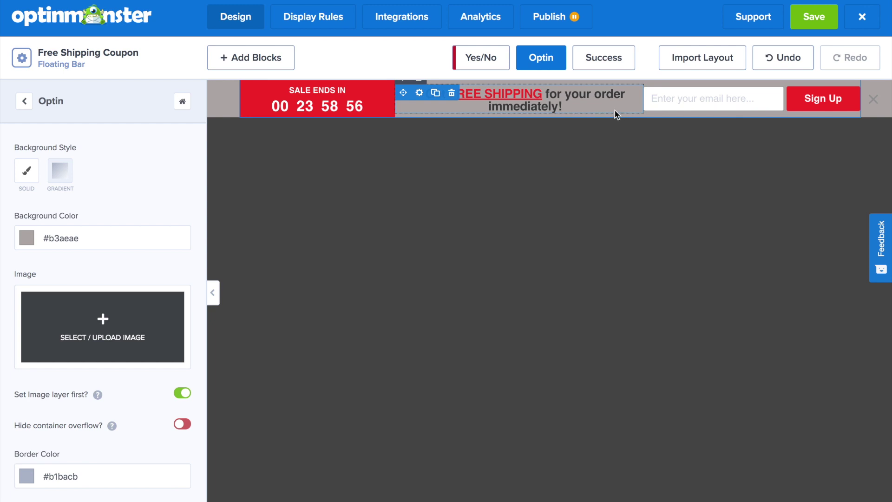
left_click(594, 60)
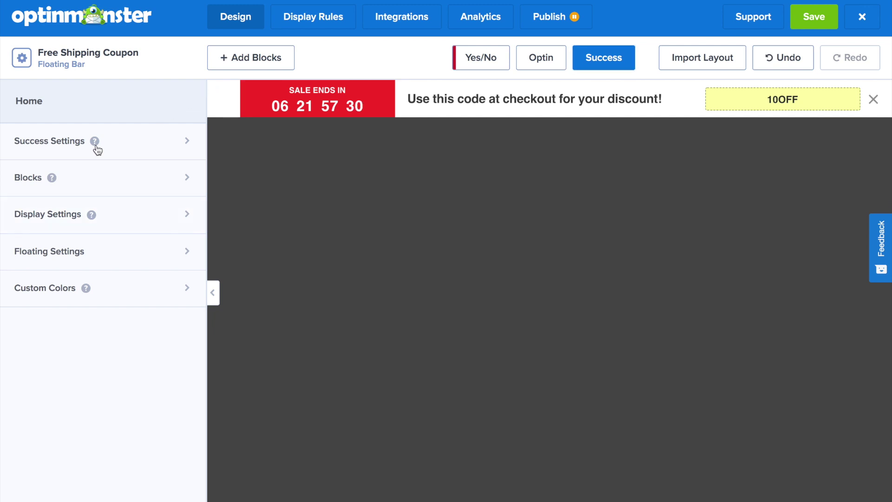
Step: Paste #b3aeae as the Success view's background colour
left_click(45, 147)
left_click(46, 148)
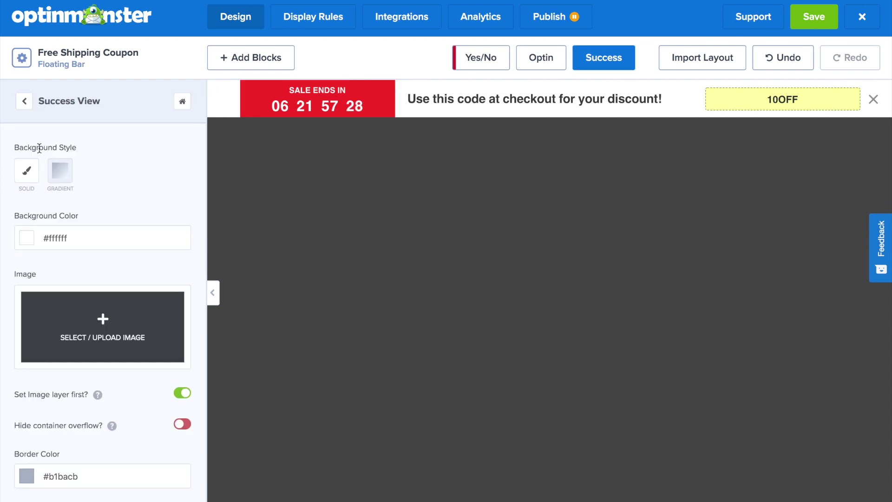
left_click(28, 237)
left_click(27, 239)
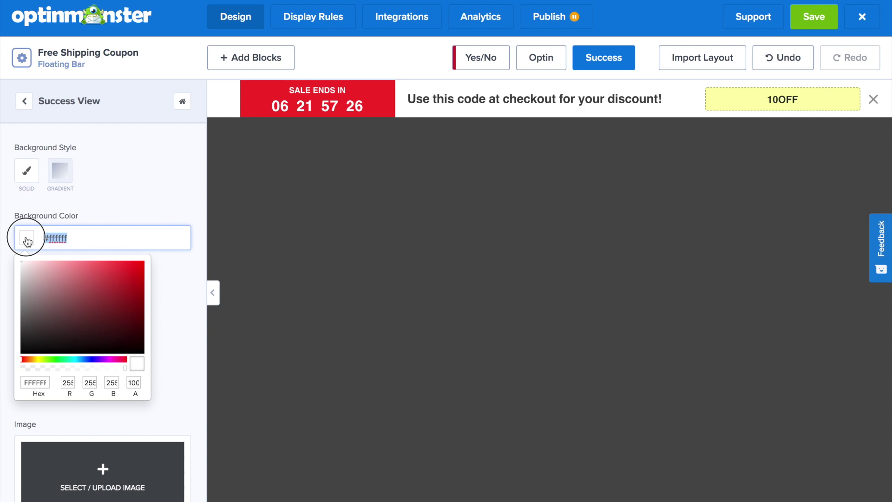
type("#b3aeae")
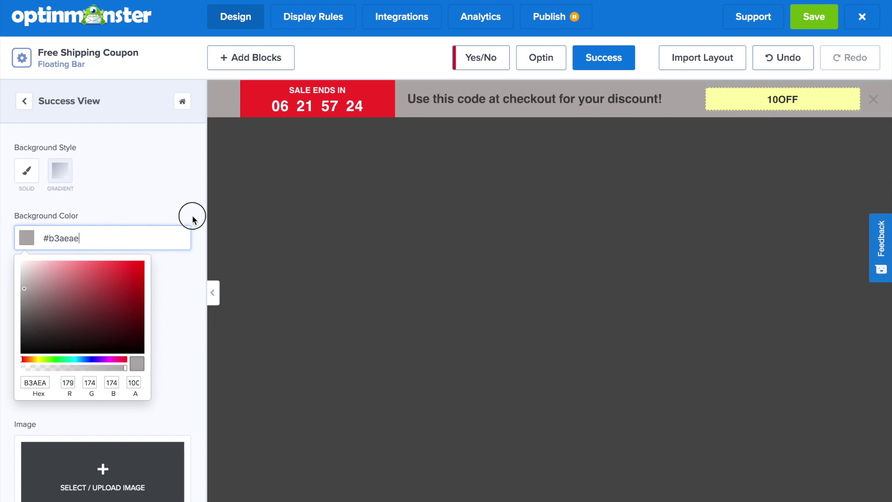
left_click(192, 217)
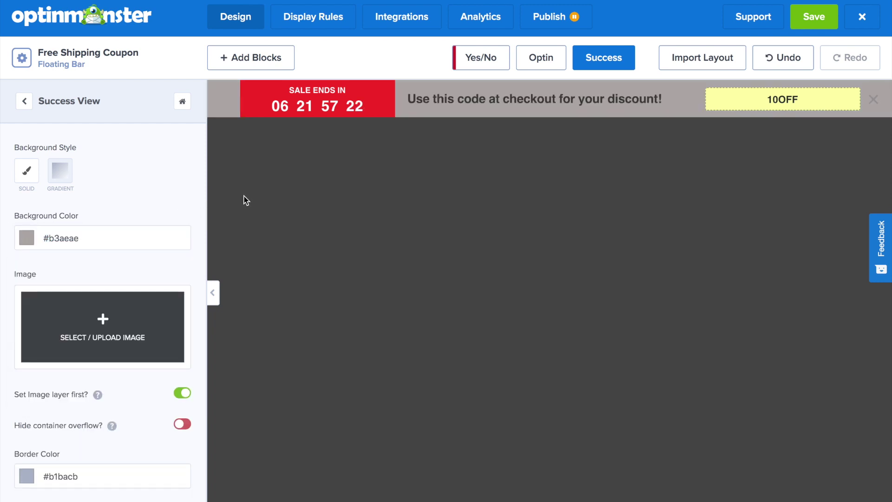
left_click(790, 100)
Step: Change the coupon code from 10OFF to FREESHIPPING4U and delete the SALE ENDS IN label
left_click_drag(48, 210, 3, 206)
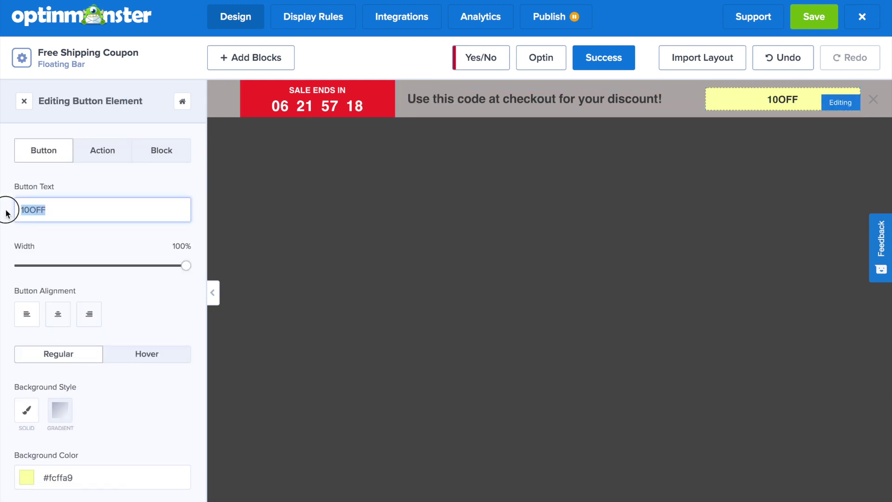
type("FREESHI")
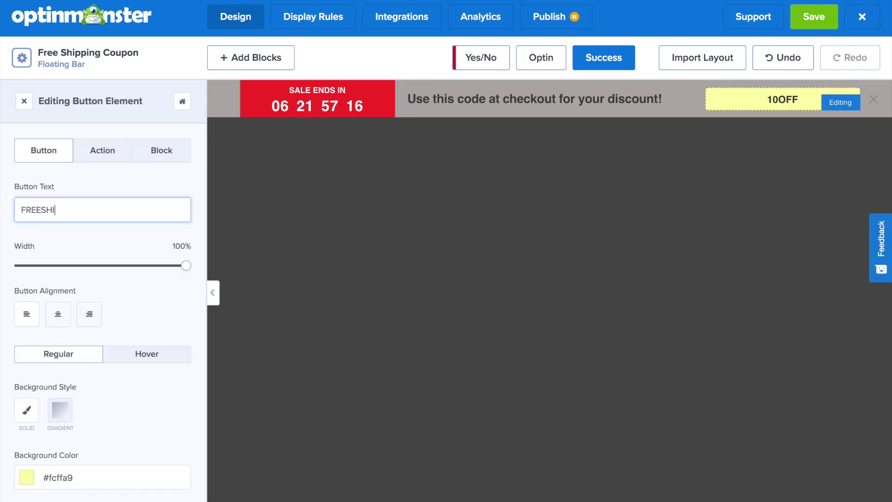
type("PPING4U")
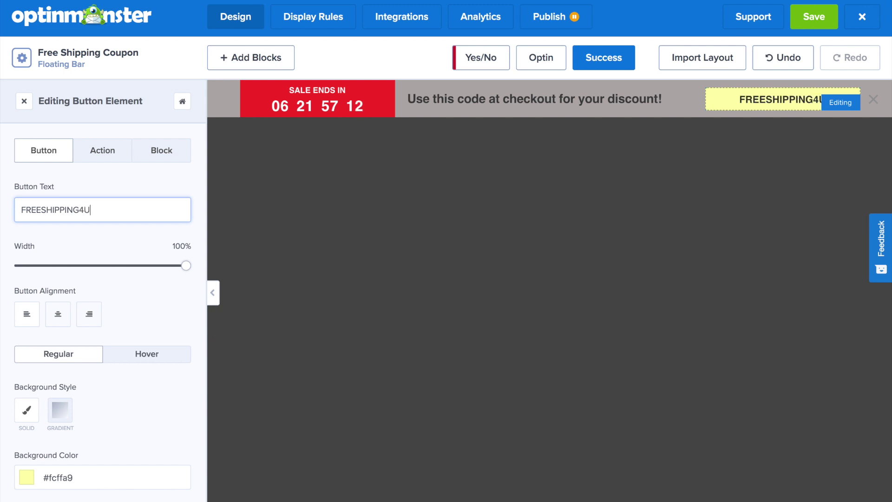
mouse_move(291, 95)
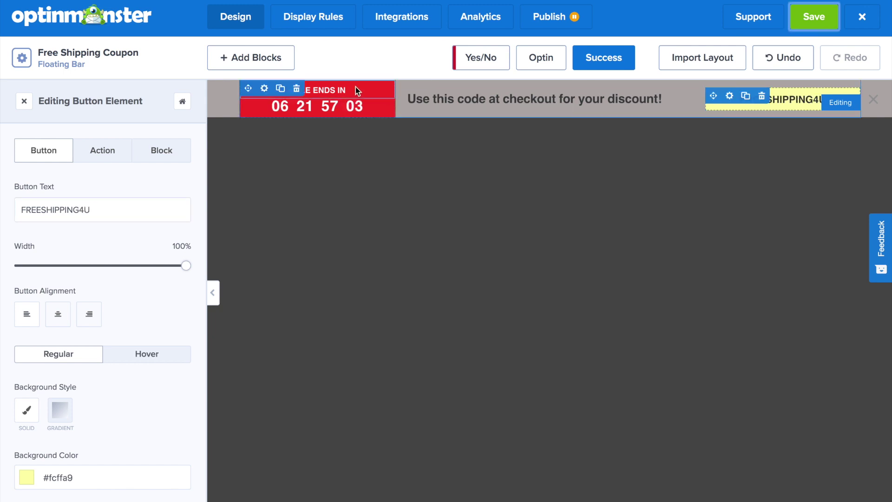
left_click(295, 90)
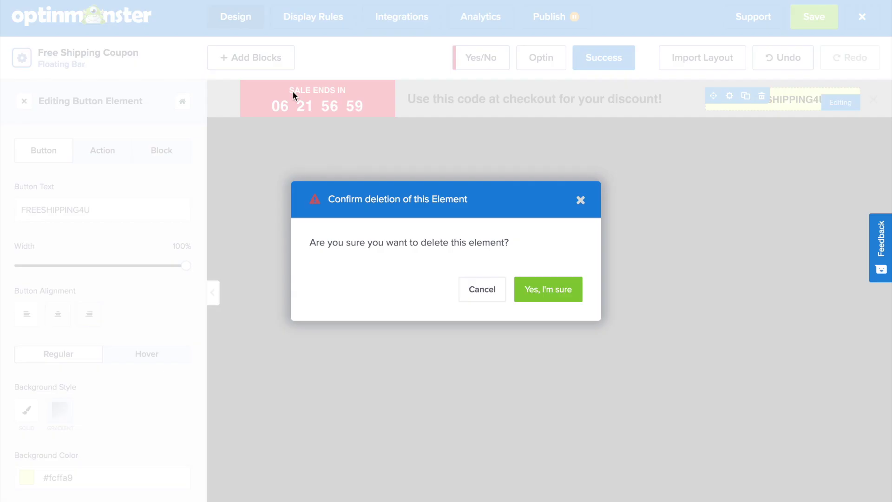
Step: Delete the SALE ENDS IN label and countdown timer, then select the emptied red block
left_click(548, 298)
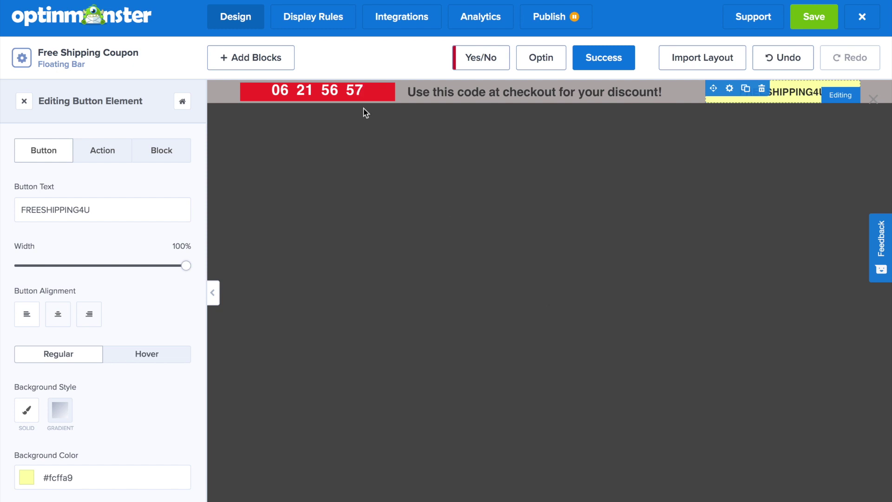
left_click(295, 90)
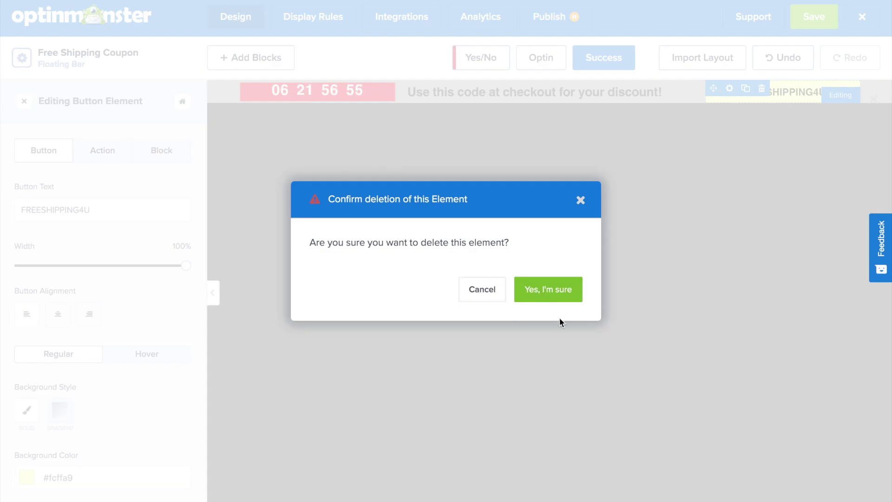
left_click(550, 299)
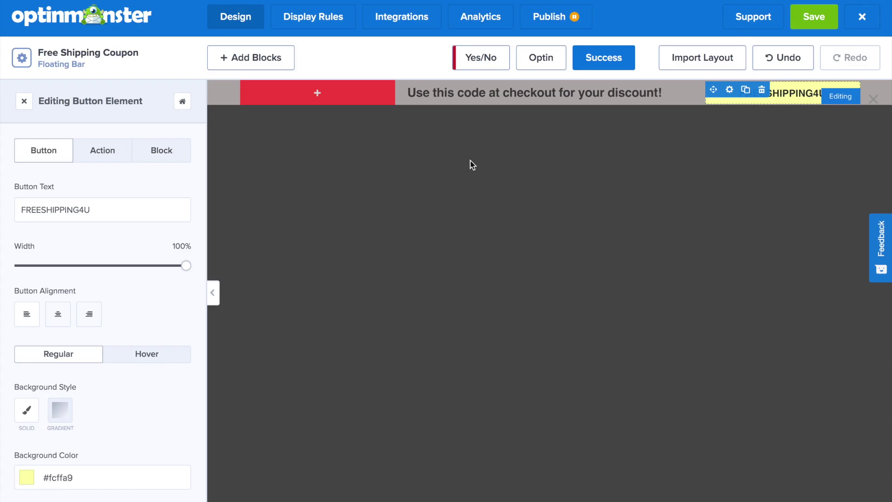
left_click(313, 103)
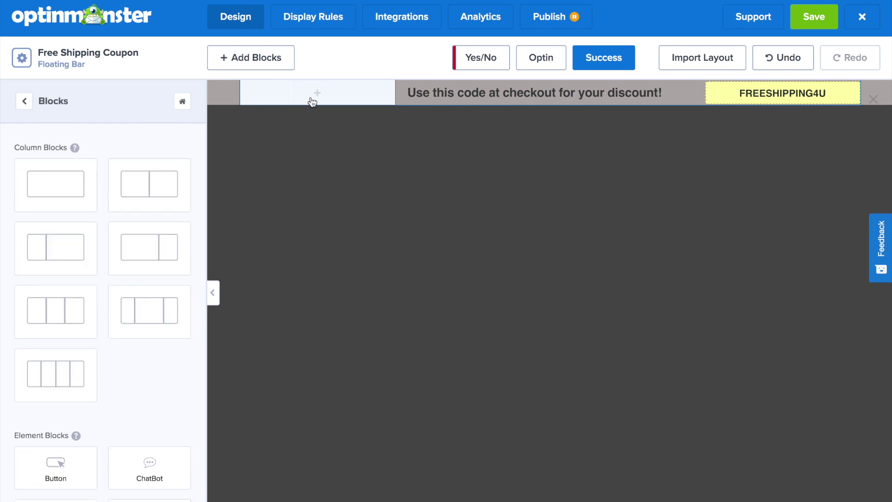
Step: Place an Icons element into the empty red block and open its Background Color field
scroll(149, 288, "down", 5)
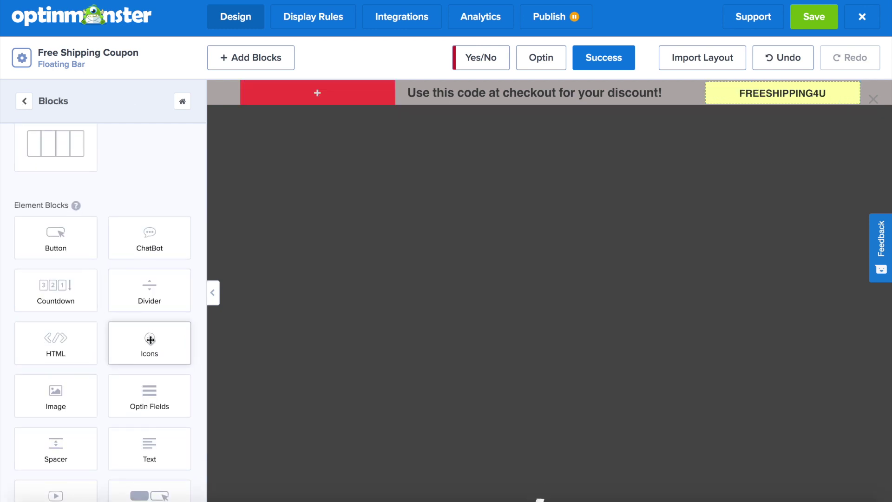
left_click_drag(158, 335, 300, 93)
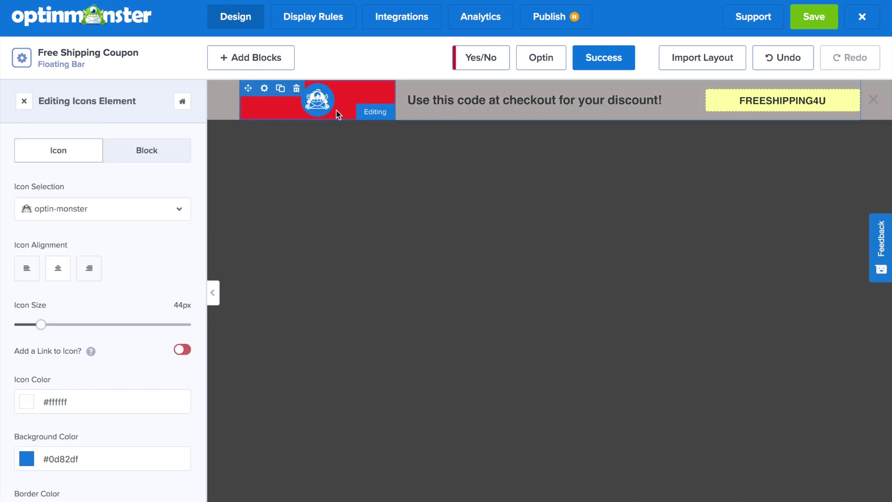
scroll(86, 344, "down", 2)
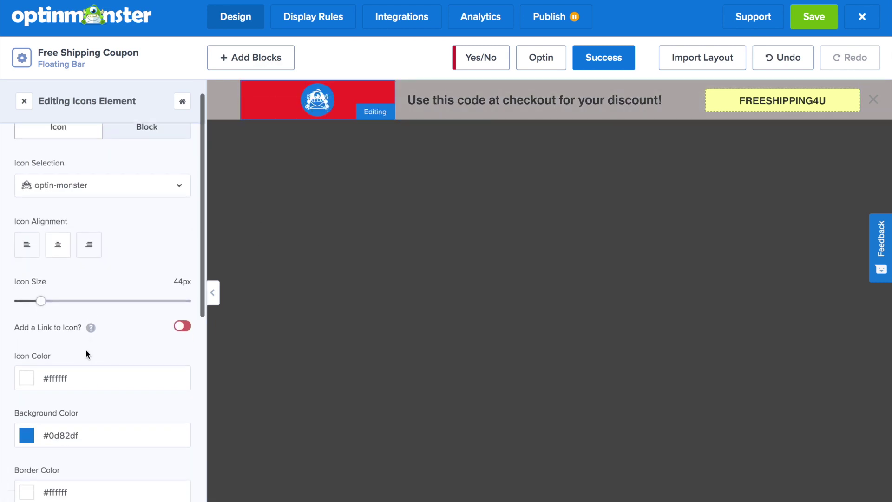
scroll(85, 349, "down", 4)
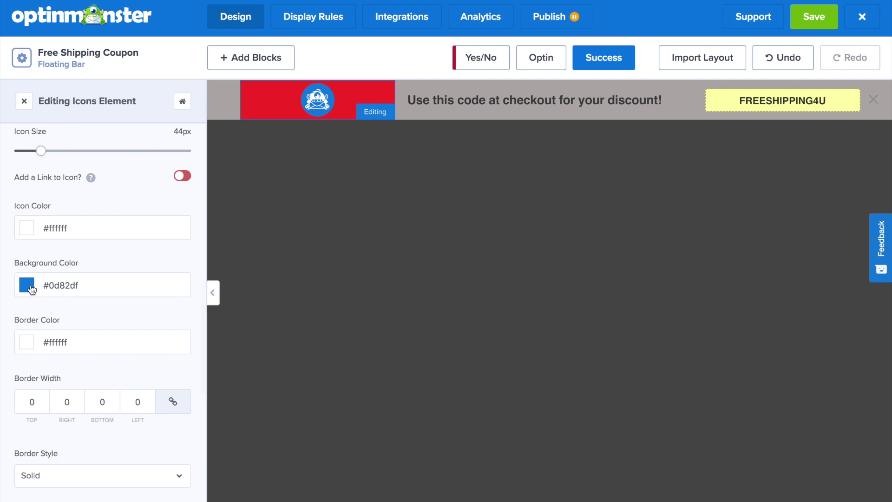
left_click(89, 287)
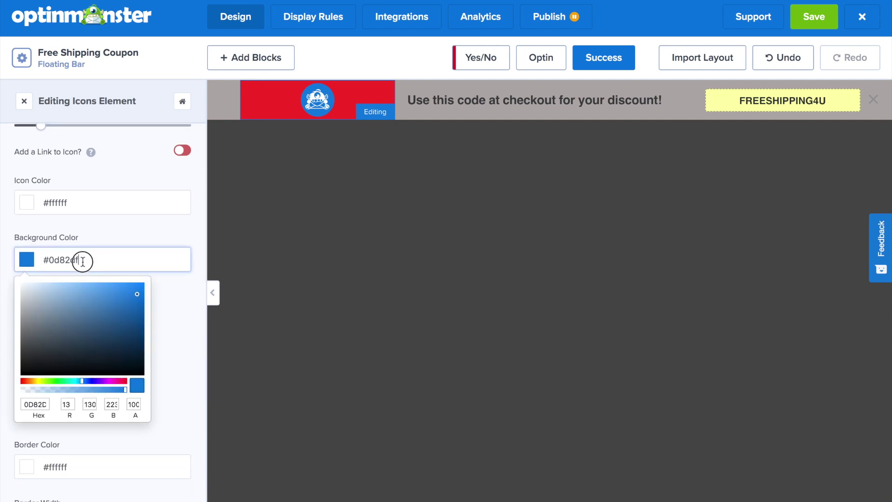